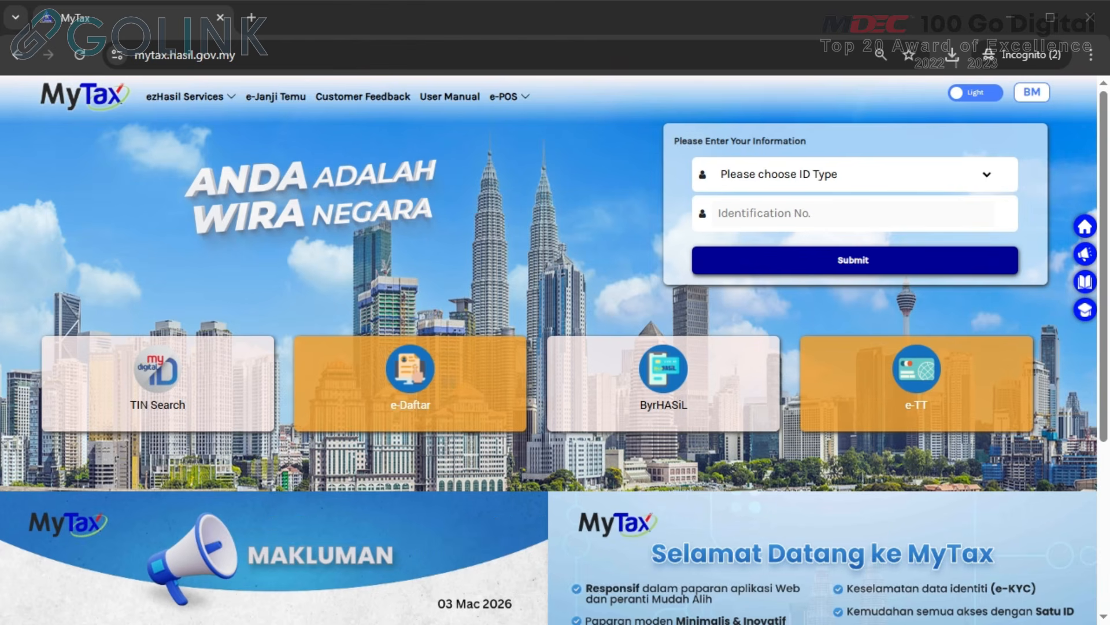
# Log in to MyTax by choosing the ID type and entering the identification number and account password.
pyautogui.click(810, 179)
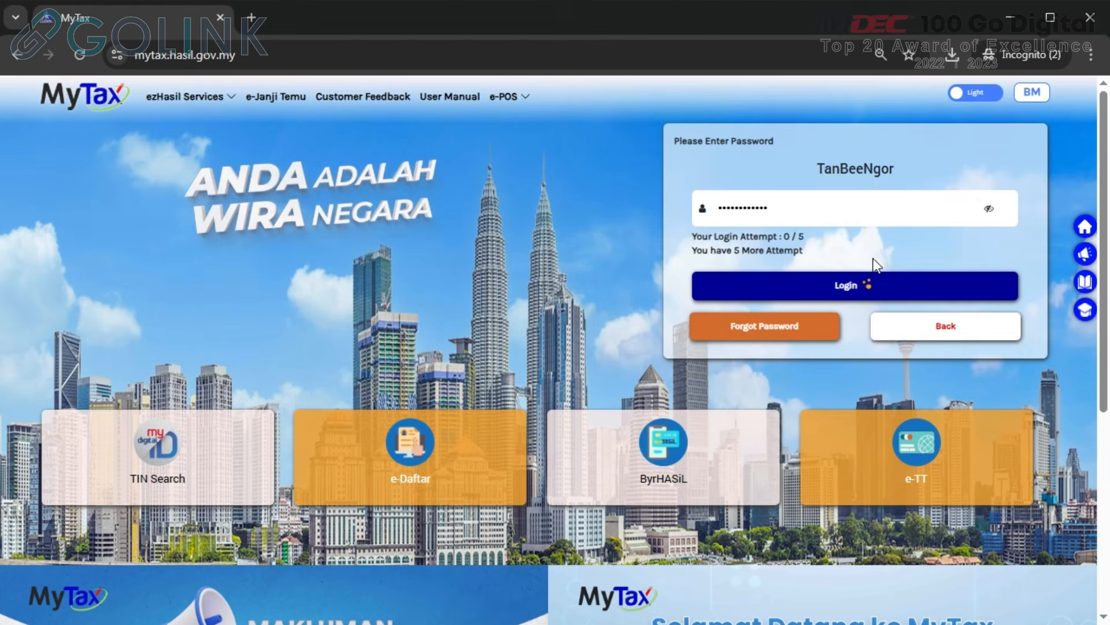
pyautogui.click(865, 287)
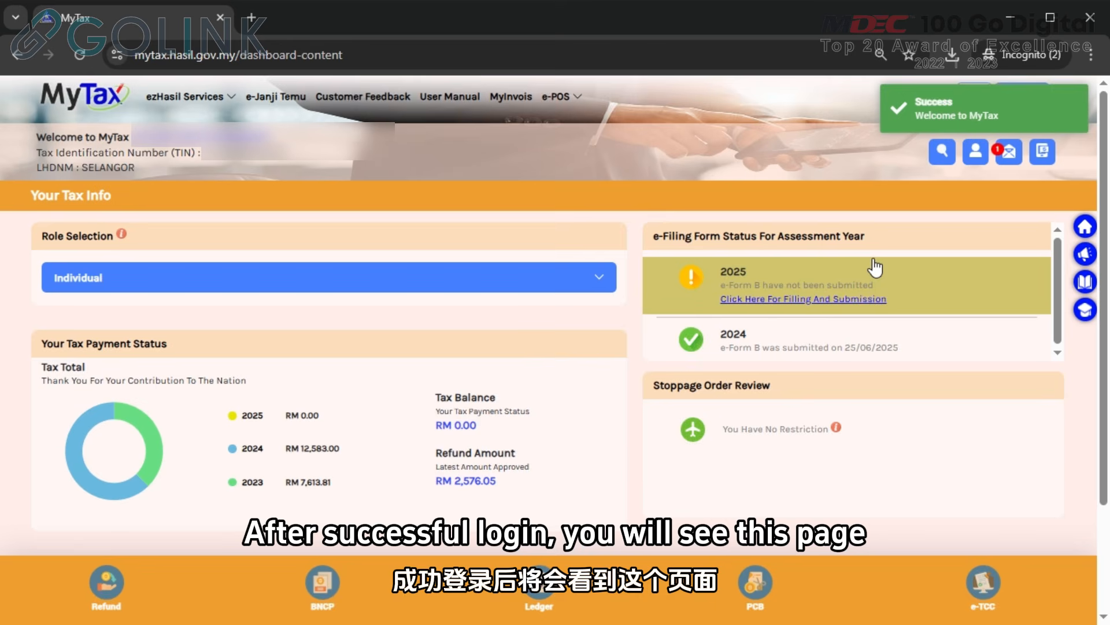
# Change the role selection from Individual to the company listed under Employer.
pyautogui.click(121, 283)
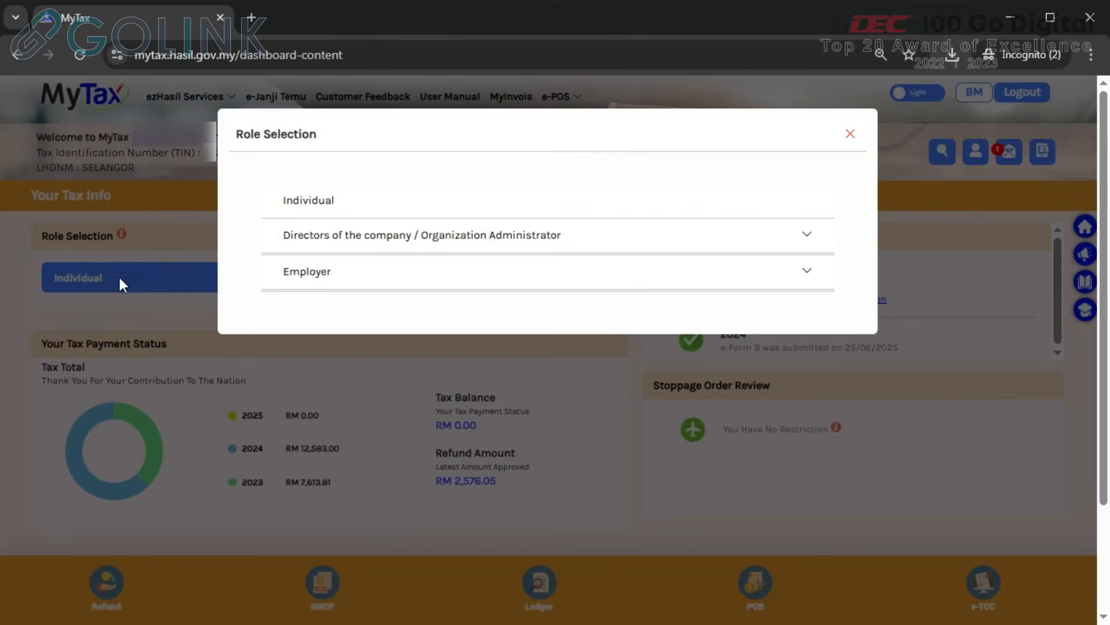
pyautogui.click(498, 278)
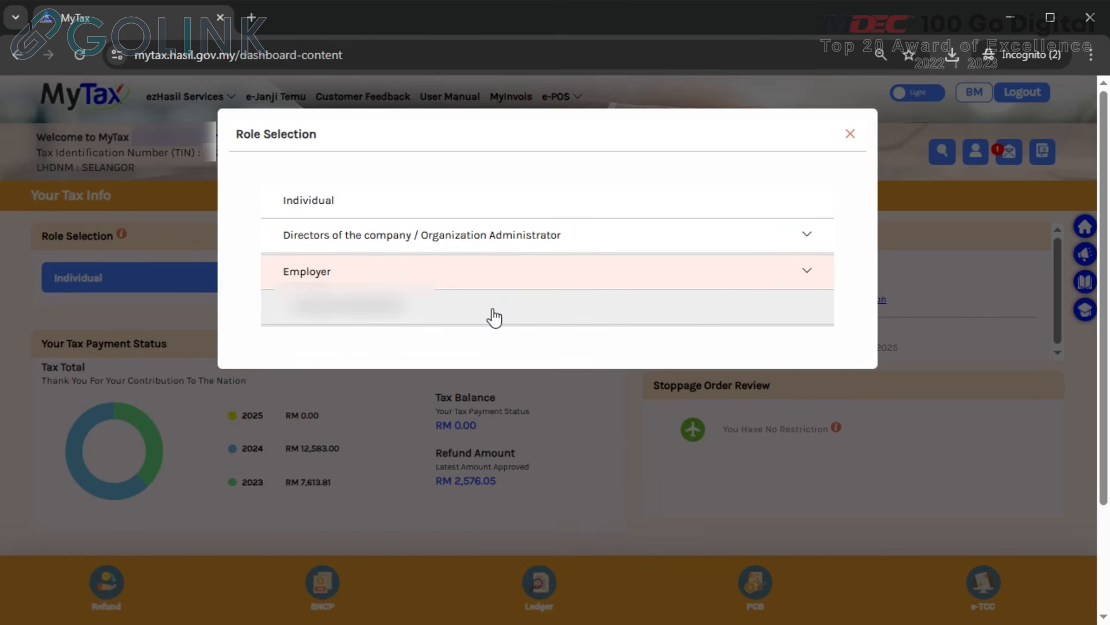
pyautogui.click(493, 317)
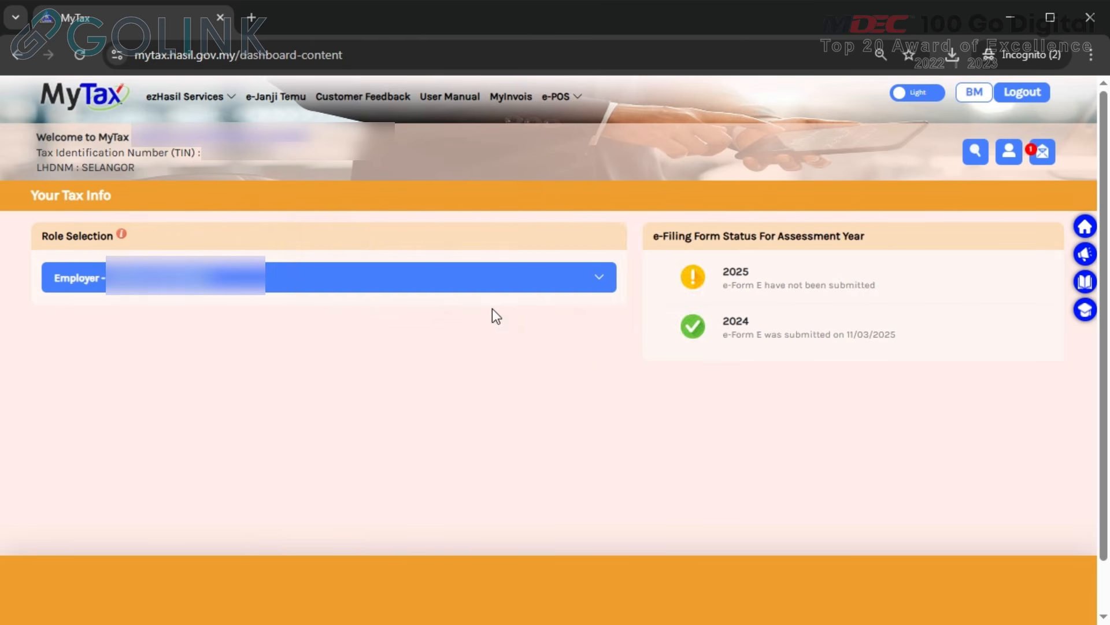
# Open the e-Data Praisi/e-CP8D service and go to its Submission of C.P.8D page.
pyautogui.click(231, 99)
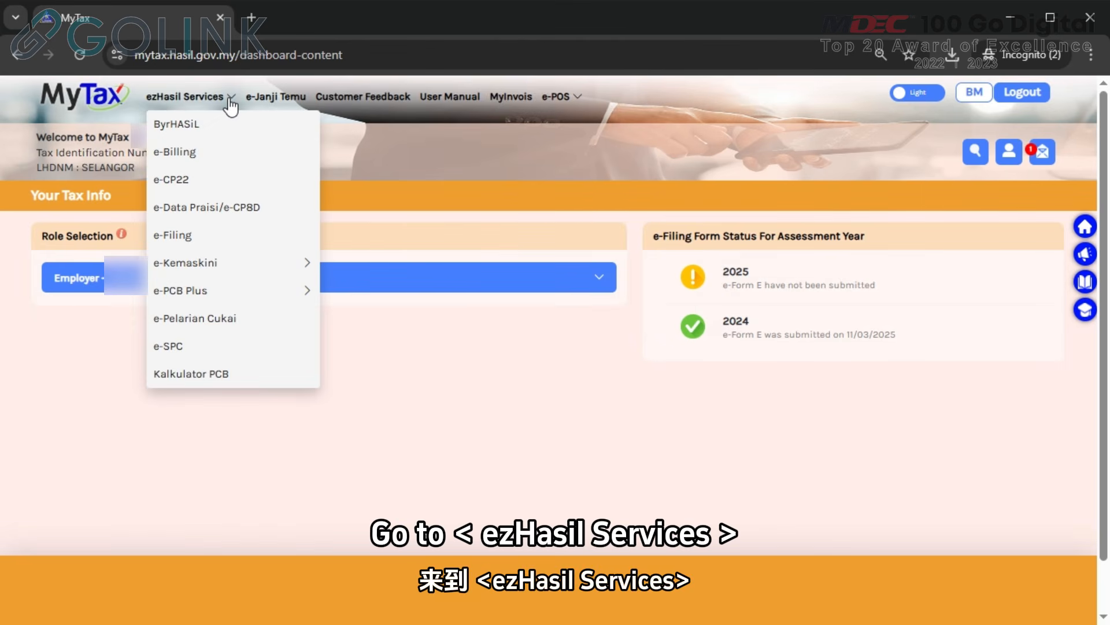
pyautogui.click(302, 218)
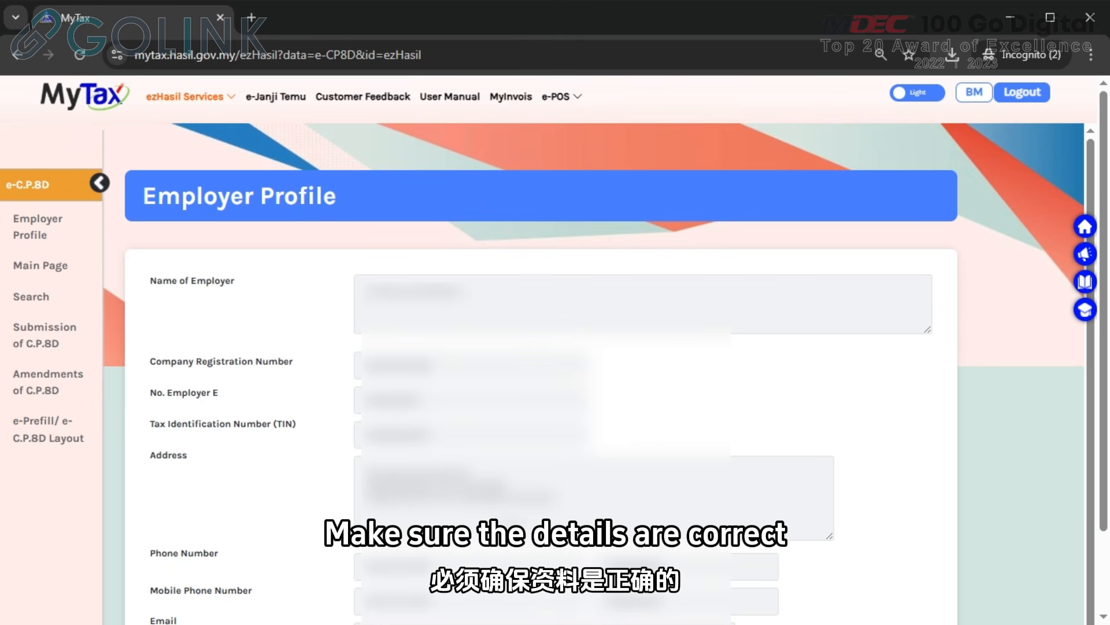
pyautogui.click(56, 351)
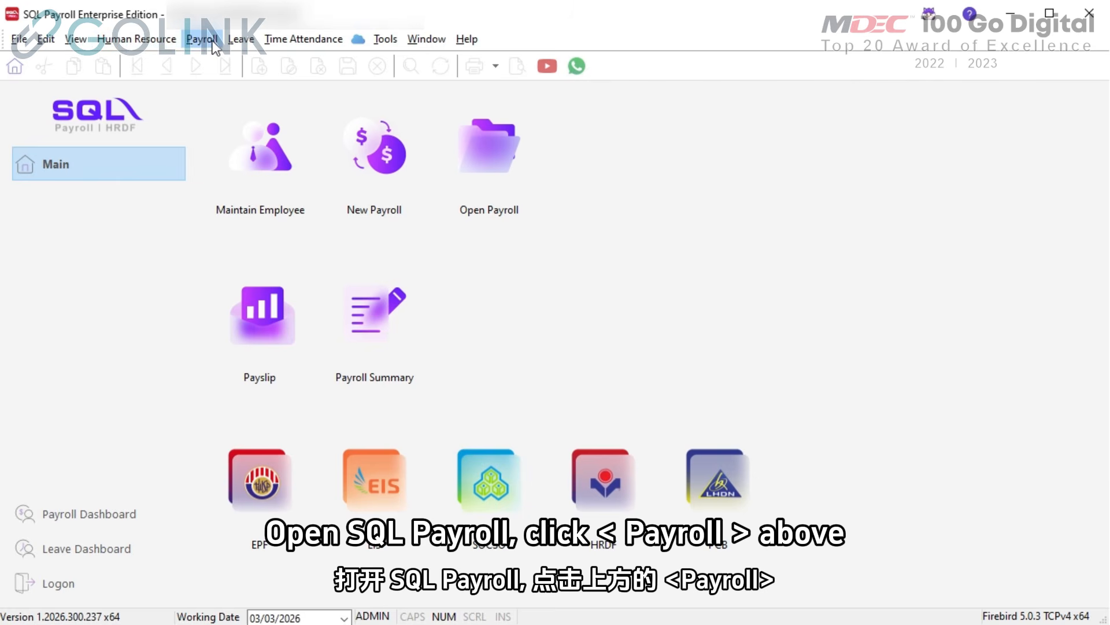
# Switch to SQL Payroll and generate the yearly statutory Income Tax CP 8D report for 2025.
pyautogui.click(213, 40)
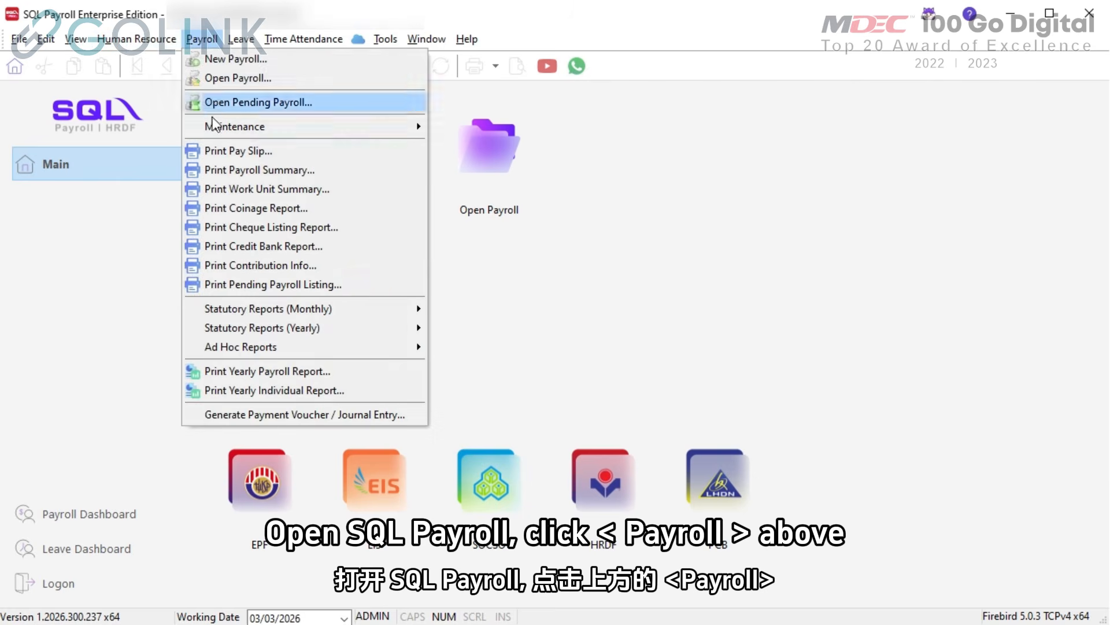
pyautogui.moveTo(246, 337)
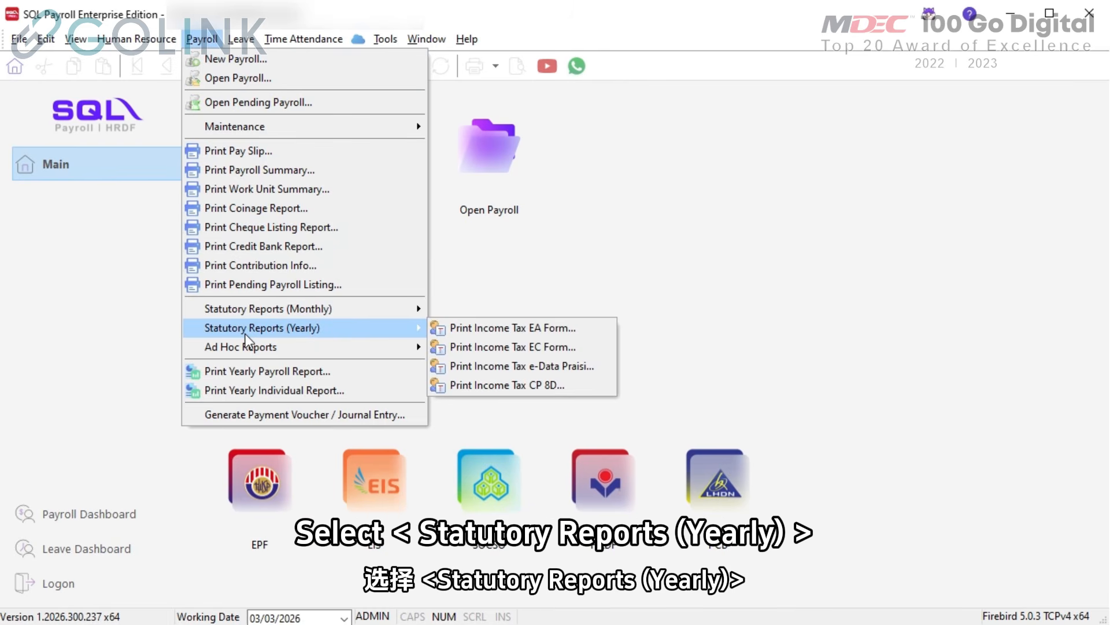
pyautogui.click(558, 389)
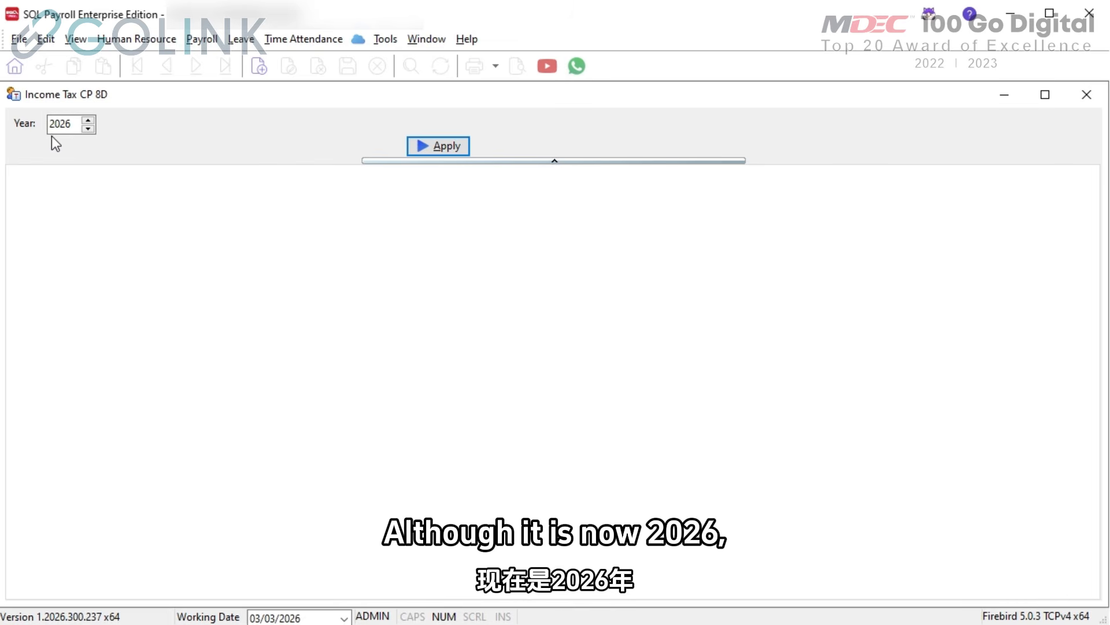
pyautogui.click(93, 130)
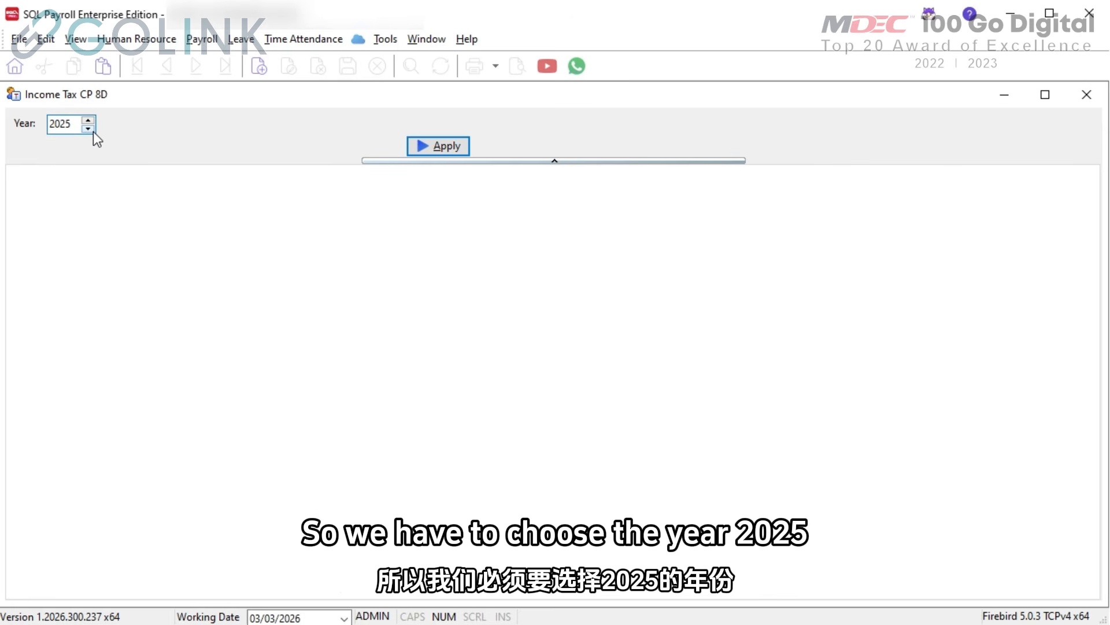
pyautogui.click(437, 149)
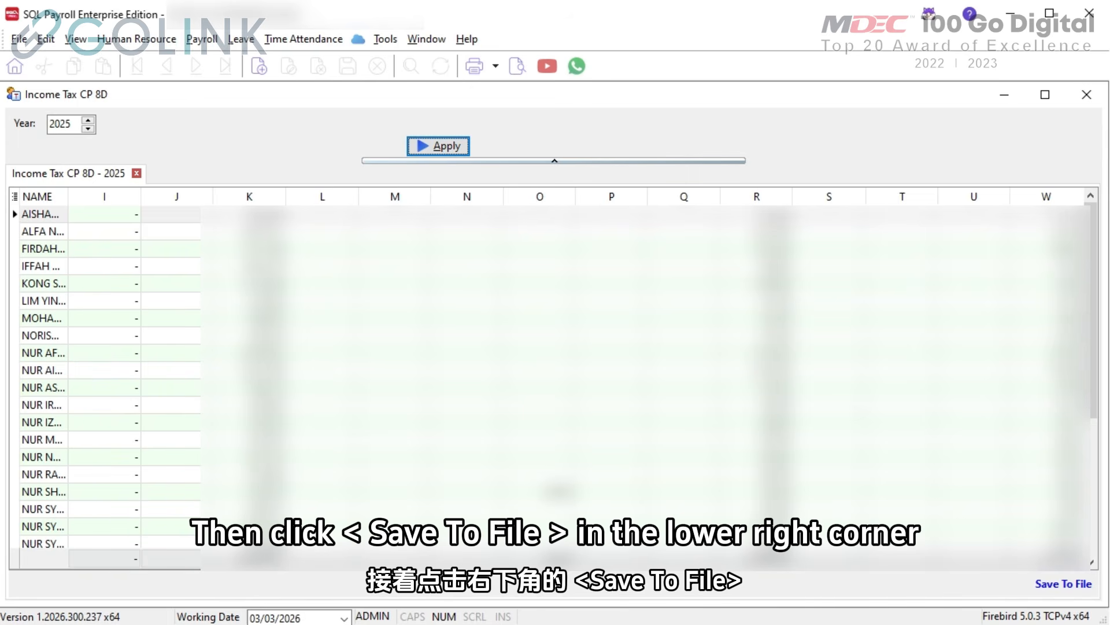
# Save the CP 8D report to a text file in the Desktop's CP8D folder and check the failed records count.
pyautogui.click(1048, 585)
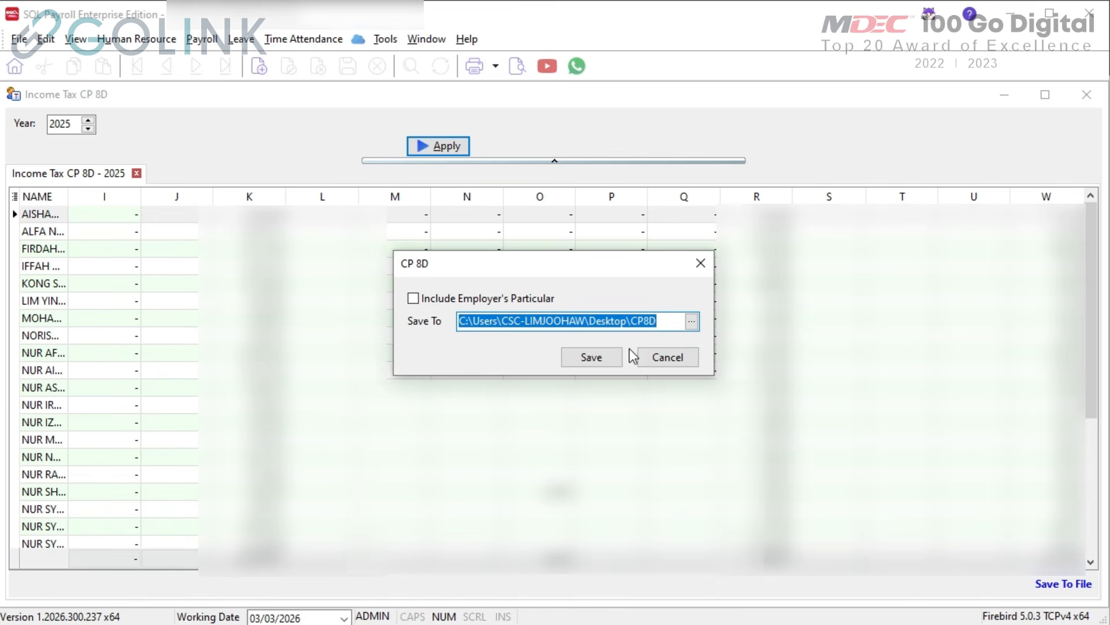
pyautogui.click(612, 354)
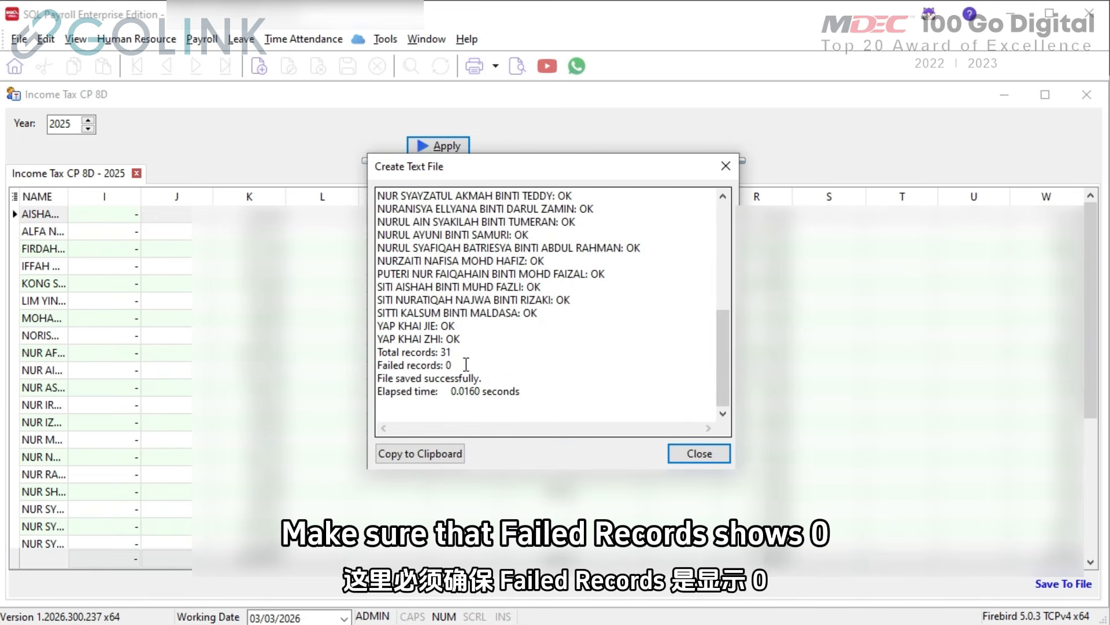
pyautogui.doubleClick(449, 364)
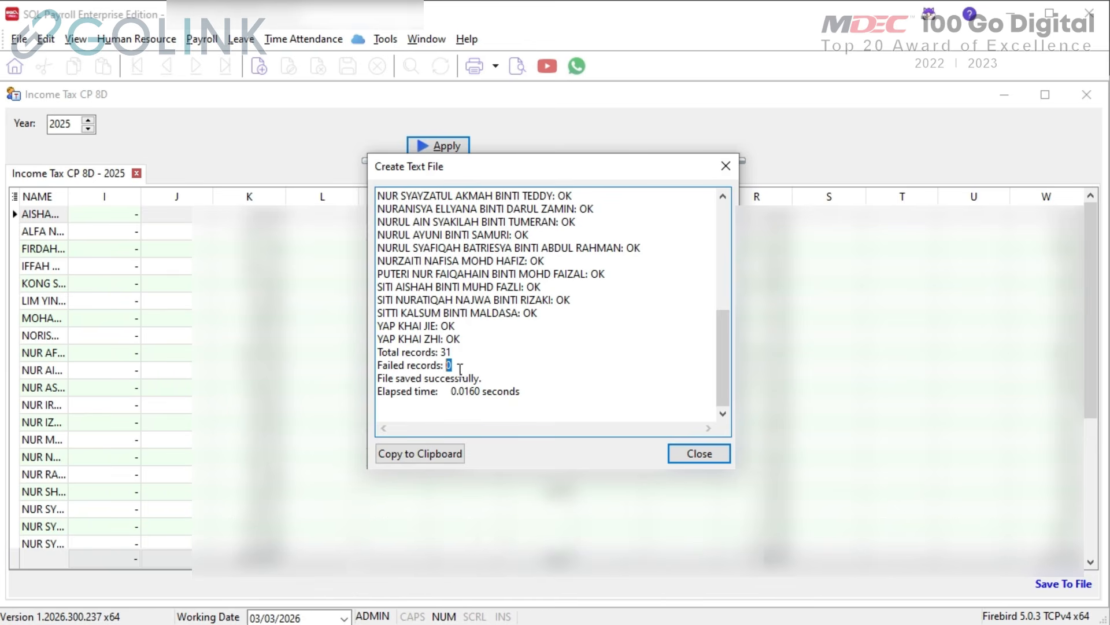
pyautogui.click(690, 454)
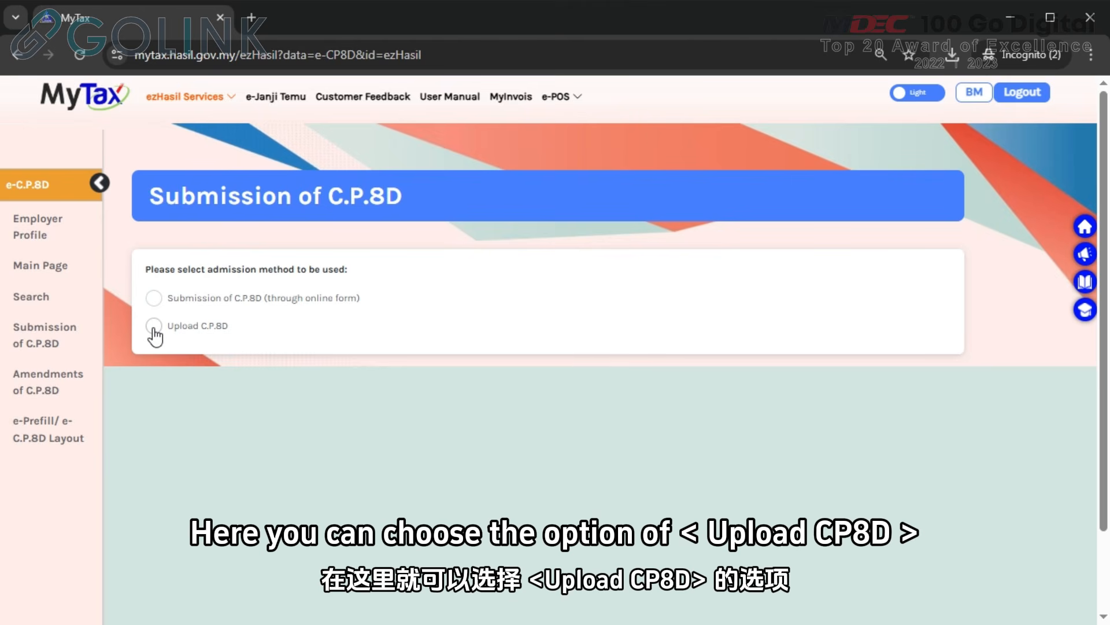
# Switch back to MyTax and use Upload C.P.8D to upload the exported text file for remuneration year 2025.
pyautogui.click(154, 326)
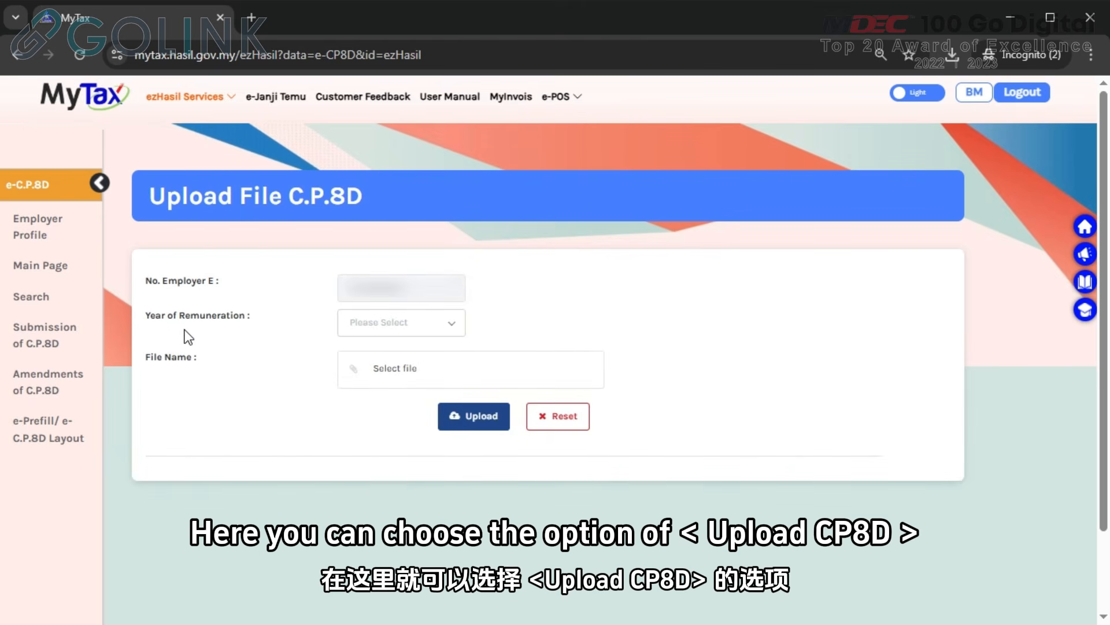
pyautogui.click(412, 321)
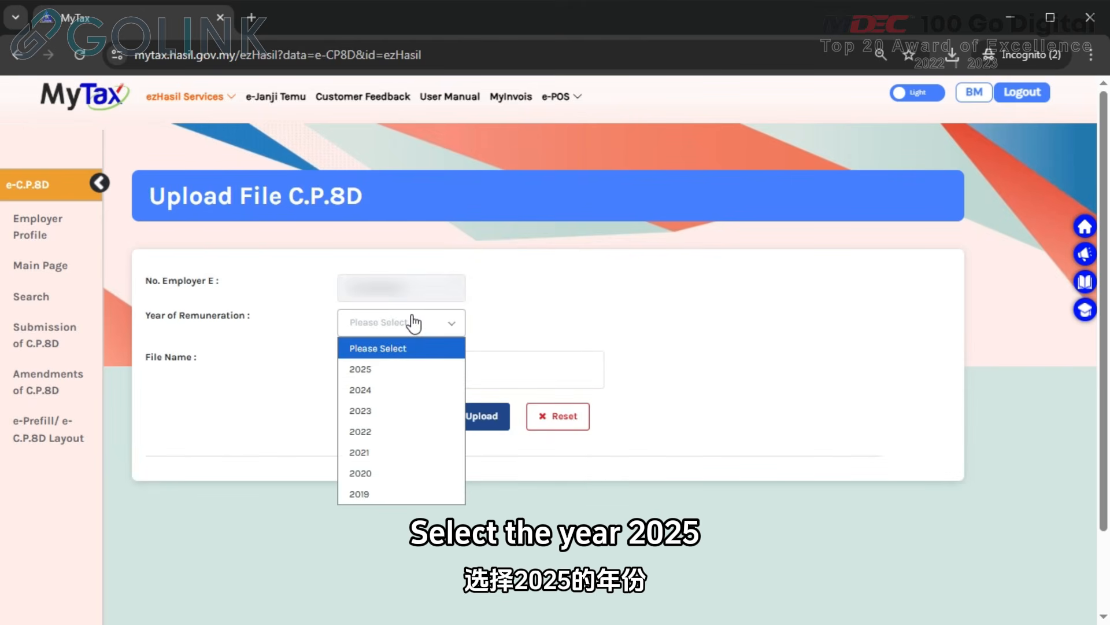
pyautogui.click(400, 377)
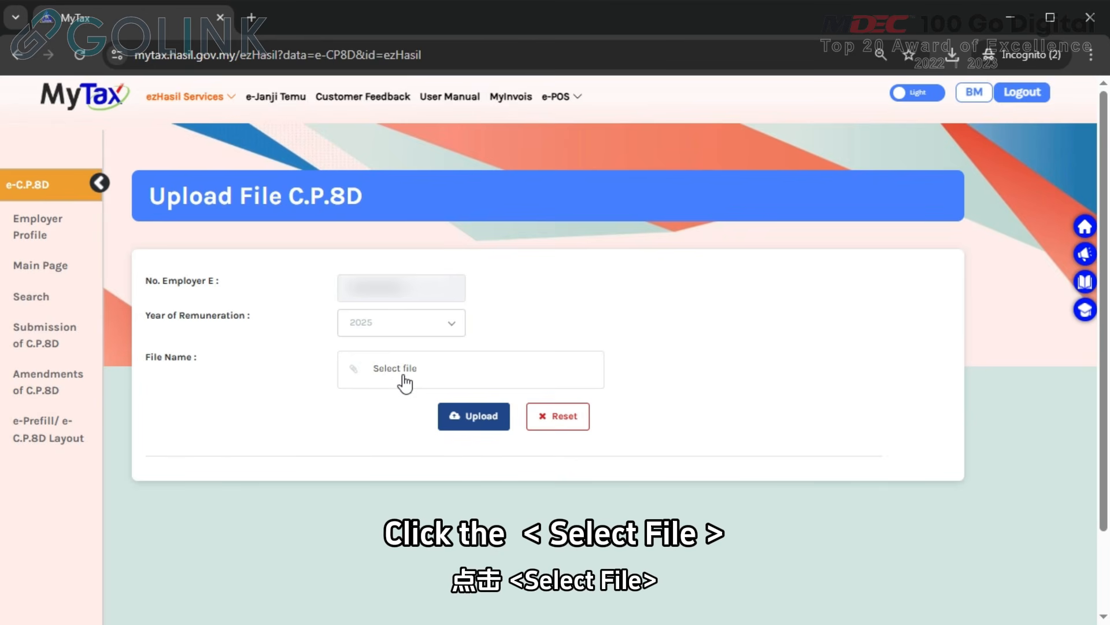
pyautogui.click(403, 376)
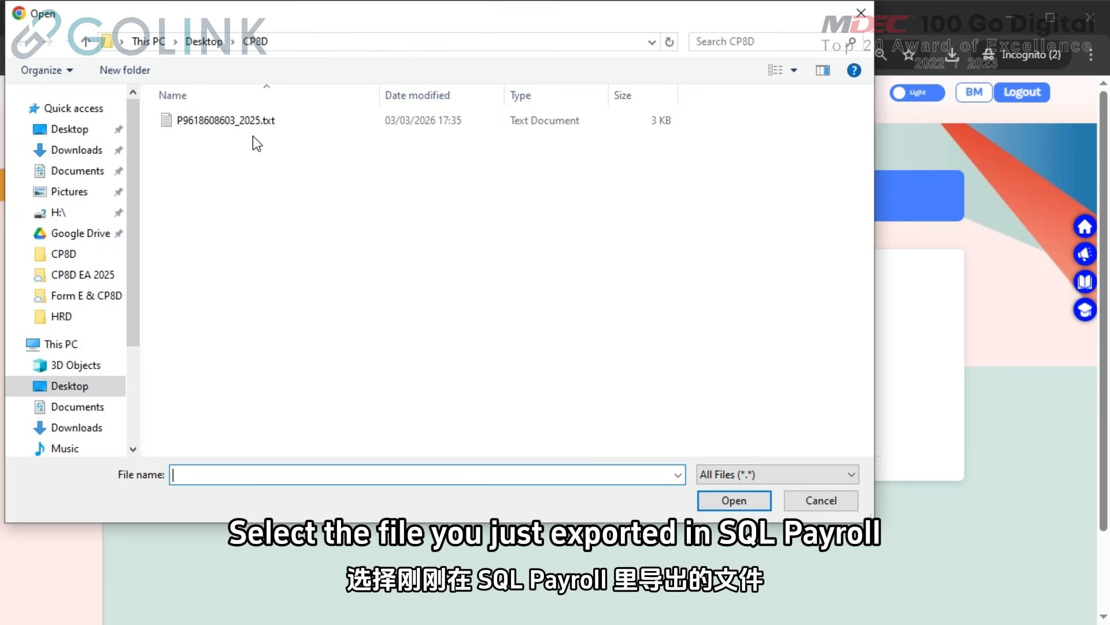
pyautogui.click(256, 129)
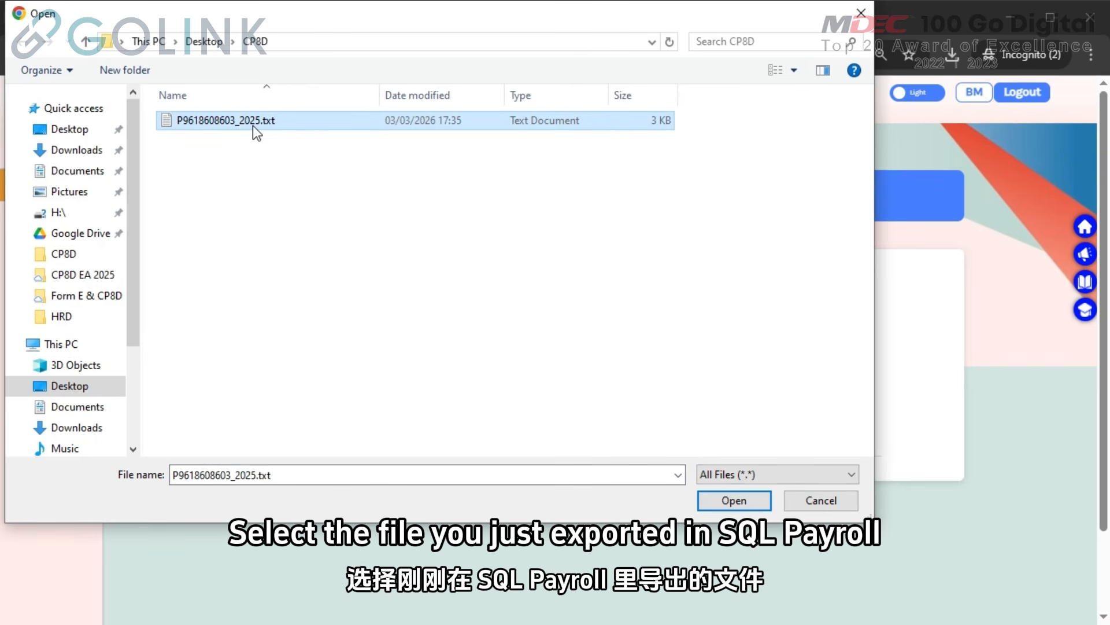
pyautogui.click(712, 504)
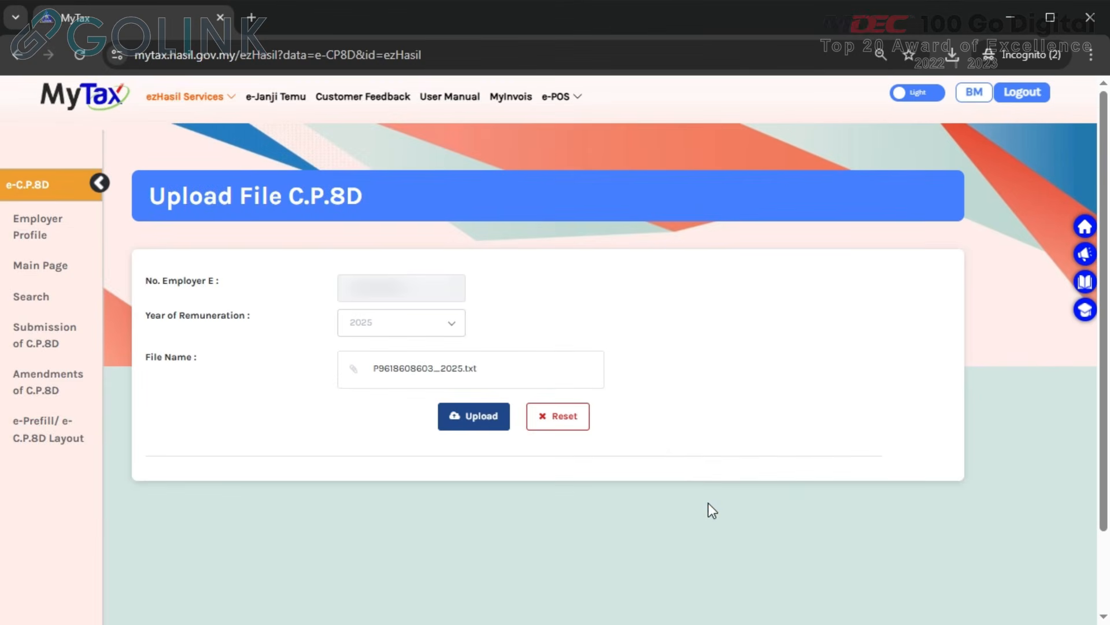
pyautogui.click(470, 418)
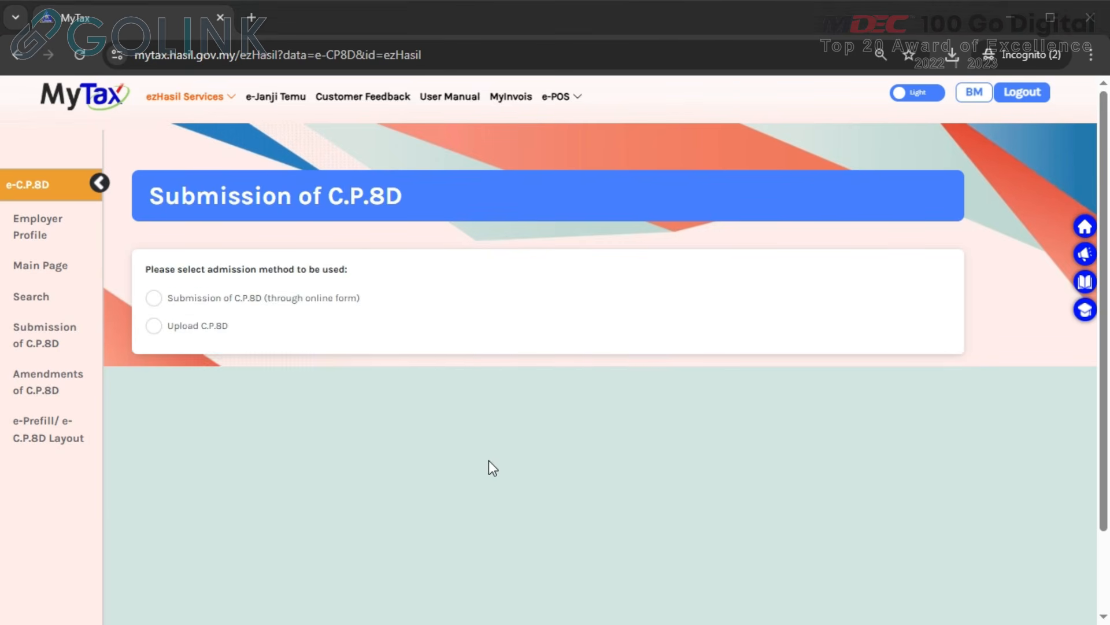
# Reopen Upload C.P.8D from the submission page, load the uploaded data for remuneration year 2025 and dismiss the verification notice.
pyautogui.click(47, 345)
pyautogui.click(153, 327)
pyautogui.click(398, 322)
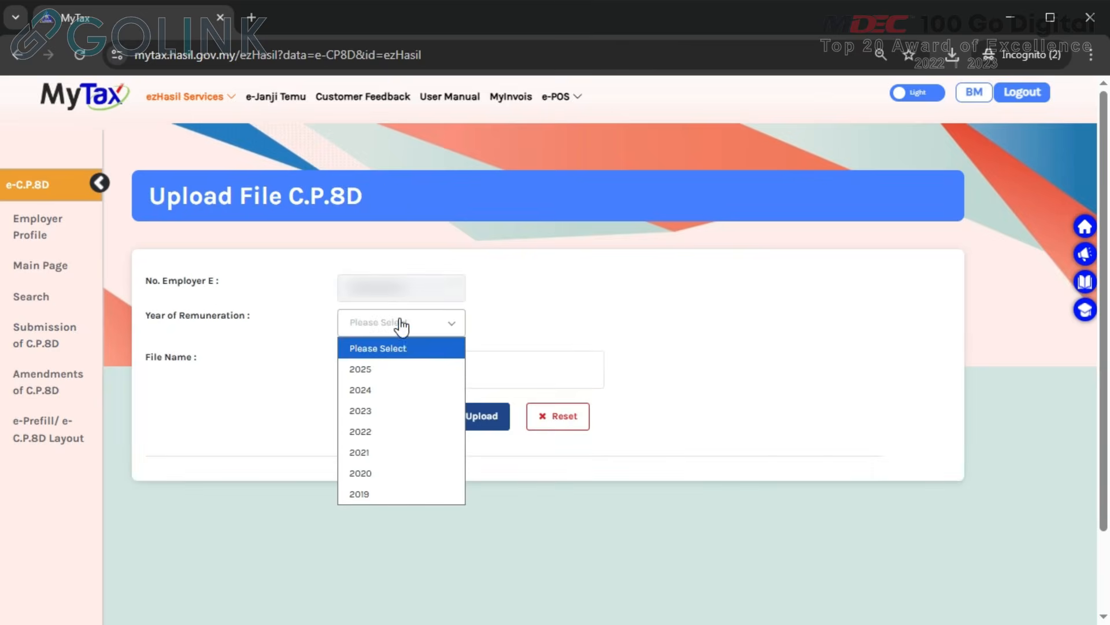
pyautogui.click(390, 370)
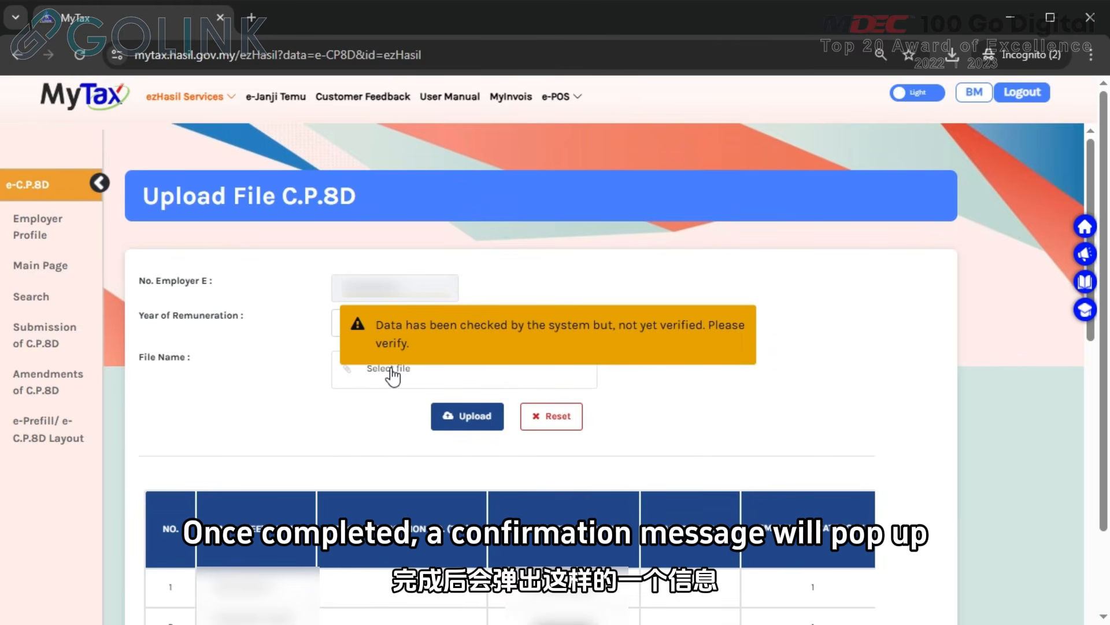
pyautogui.click(542, 347)
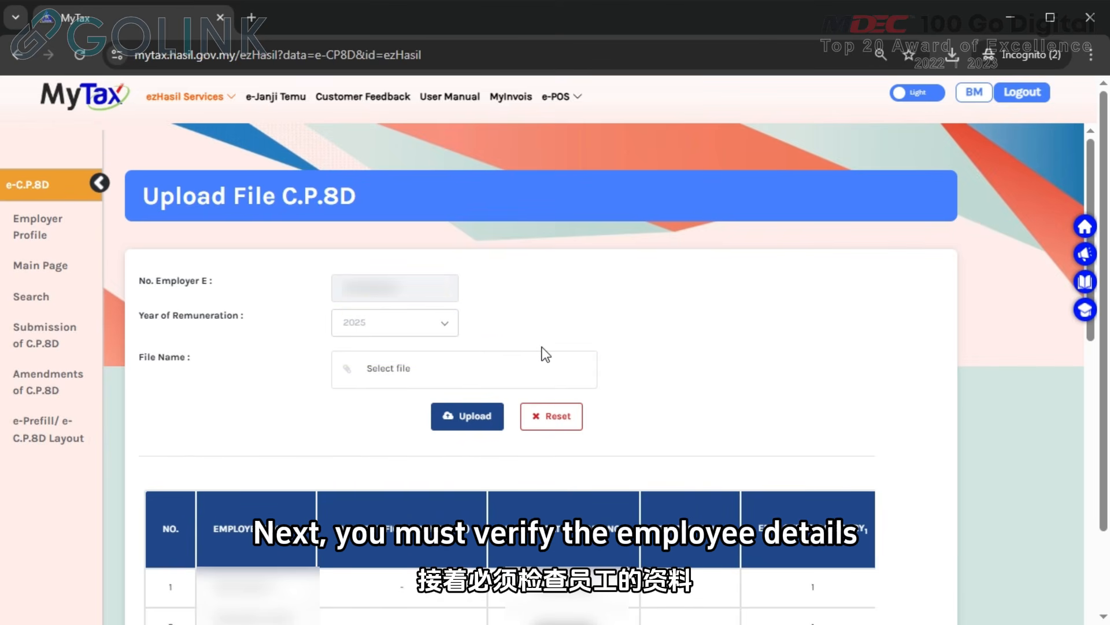
# Review the employee records, enter PARTNER as the designation in the declaration, and confirm and submit the C.P.8D.
pyautogui.scroll(-9, 544, 353)
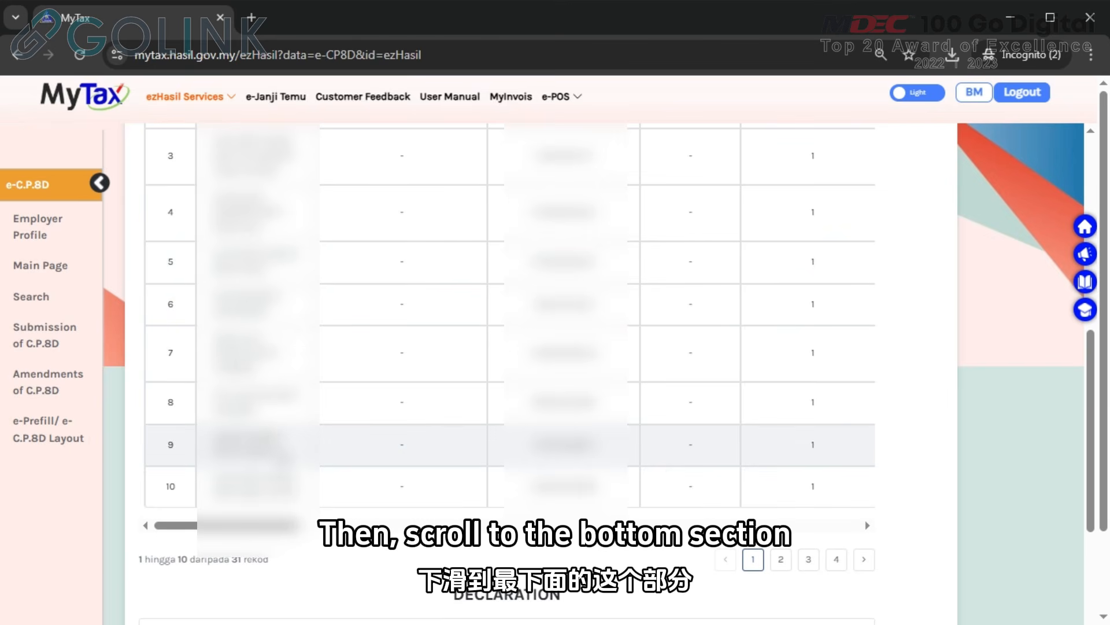
pyautogui.scroll(-5, 656, 461)
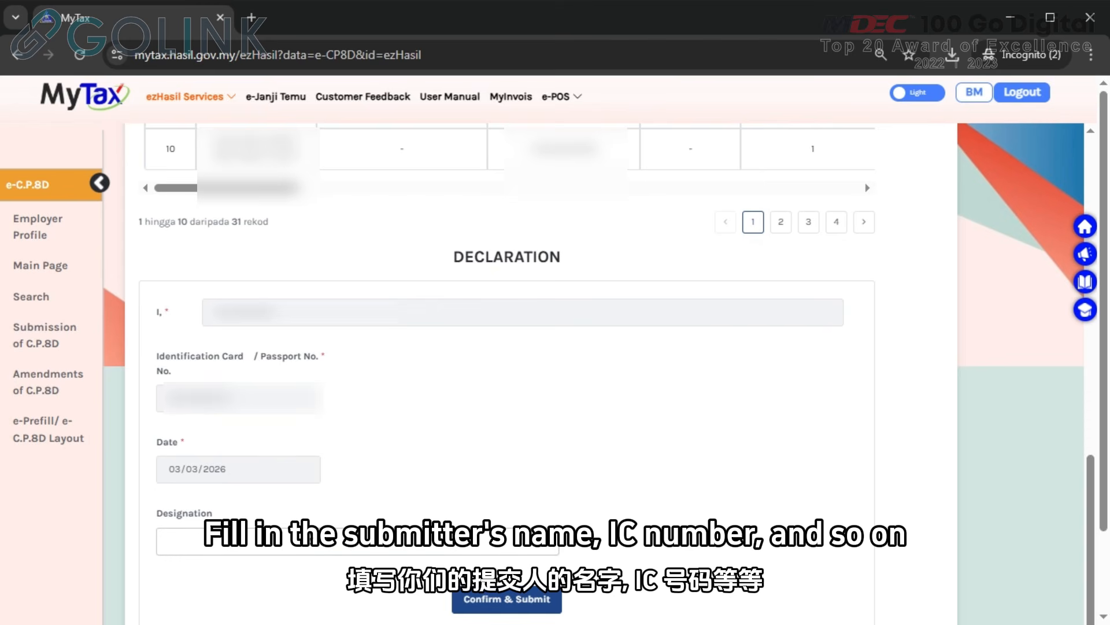
pyautogui.click(266, 542)
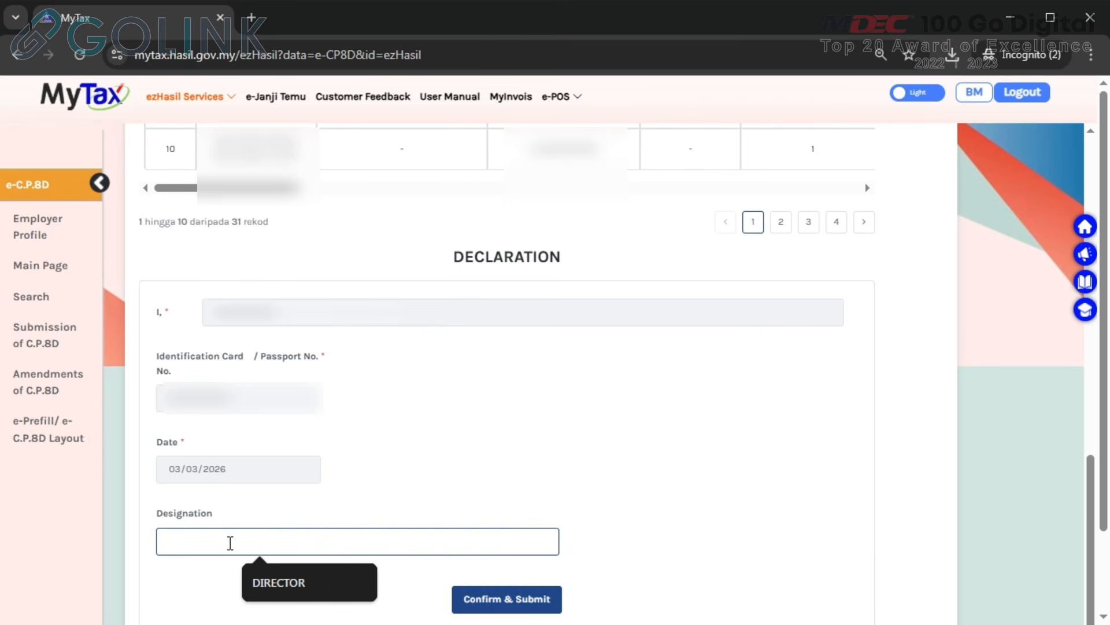
pyautogui.write('PARTNER')
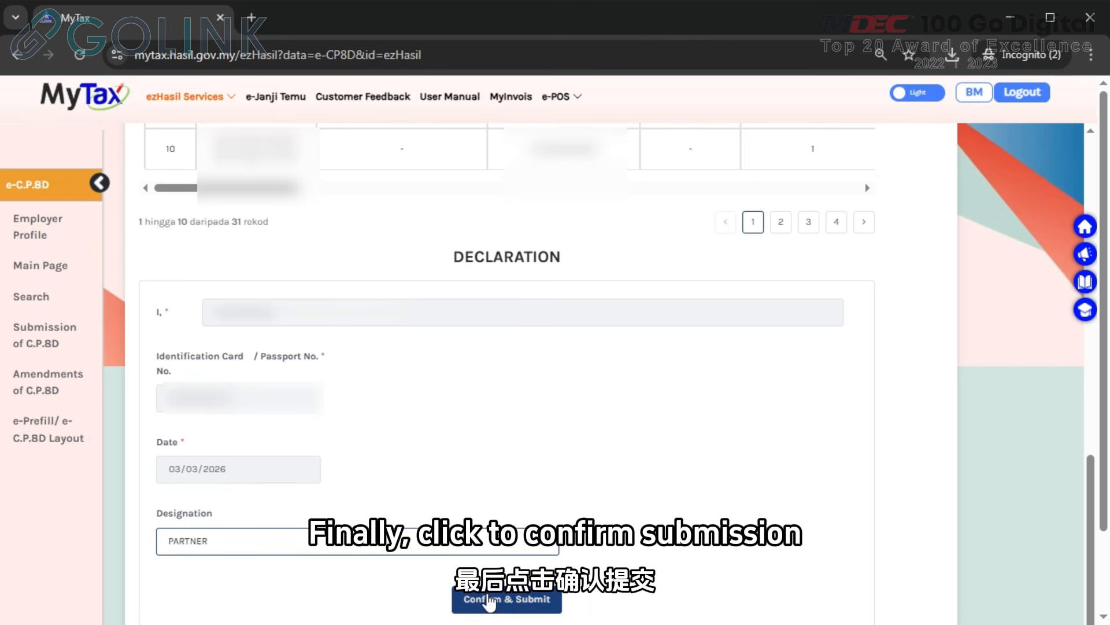
pyautogui.click(489, 600)
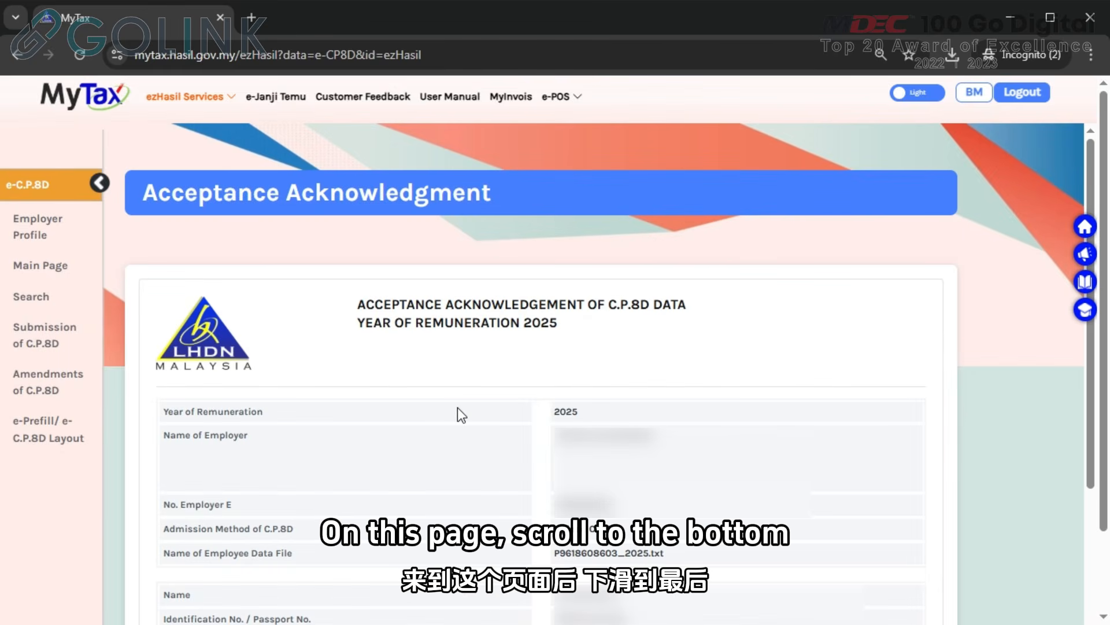
# Print the C.P.8D acceptance confirmation, save it as SlipPengesahanCP8D.pdf in the Desktop's CP8D folder, and close the slip page.
pyautogui.scroll(-5, 457, 411)
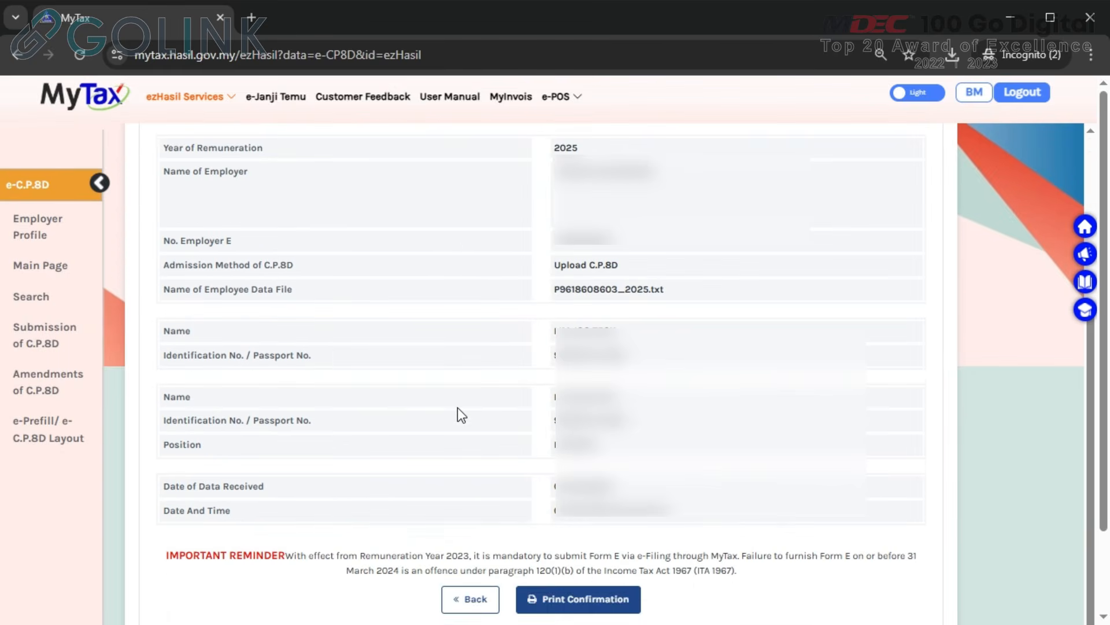
pyautogui.click(568, 596)
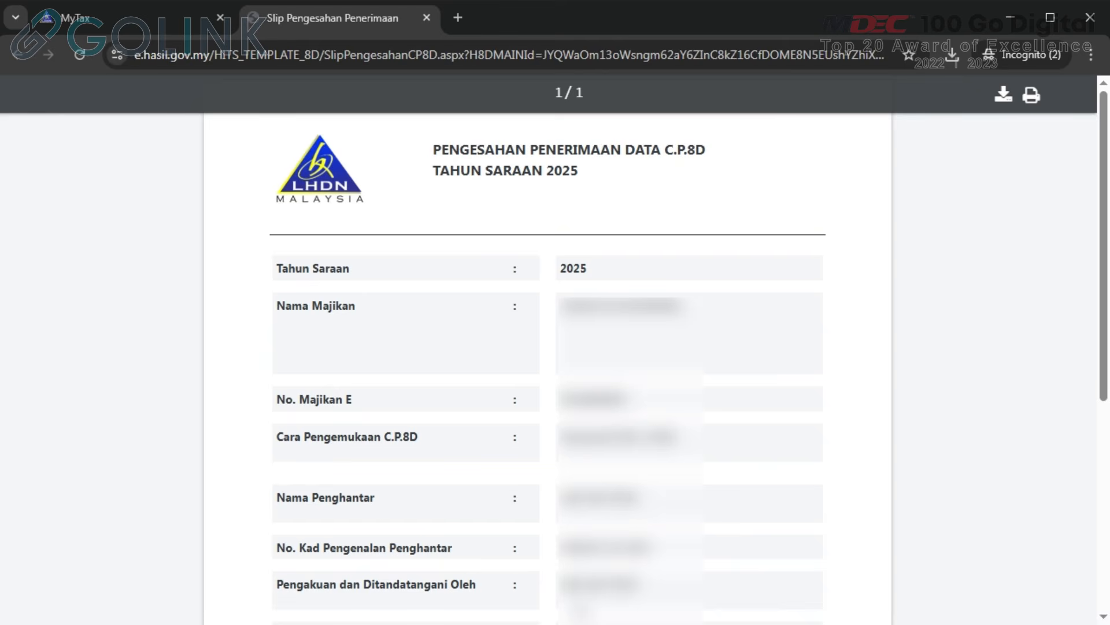
pyautogui.click(1003, 103)
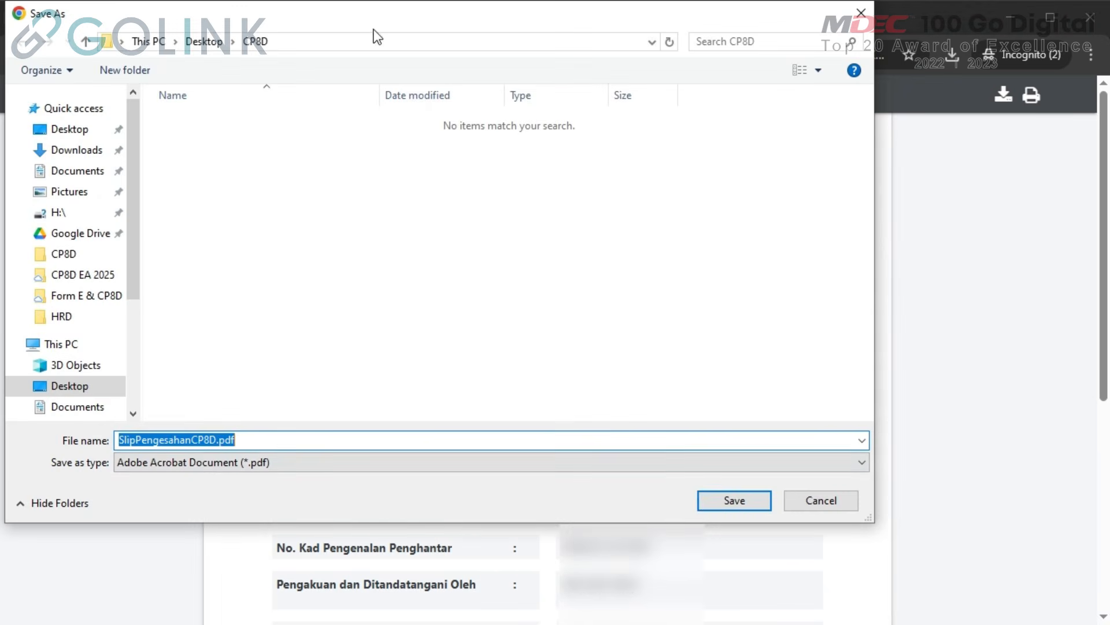
pyautogui.click(726, 505)
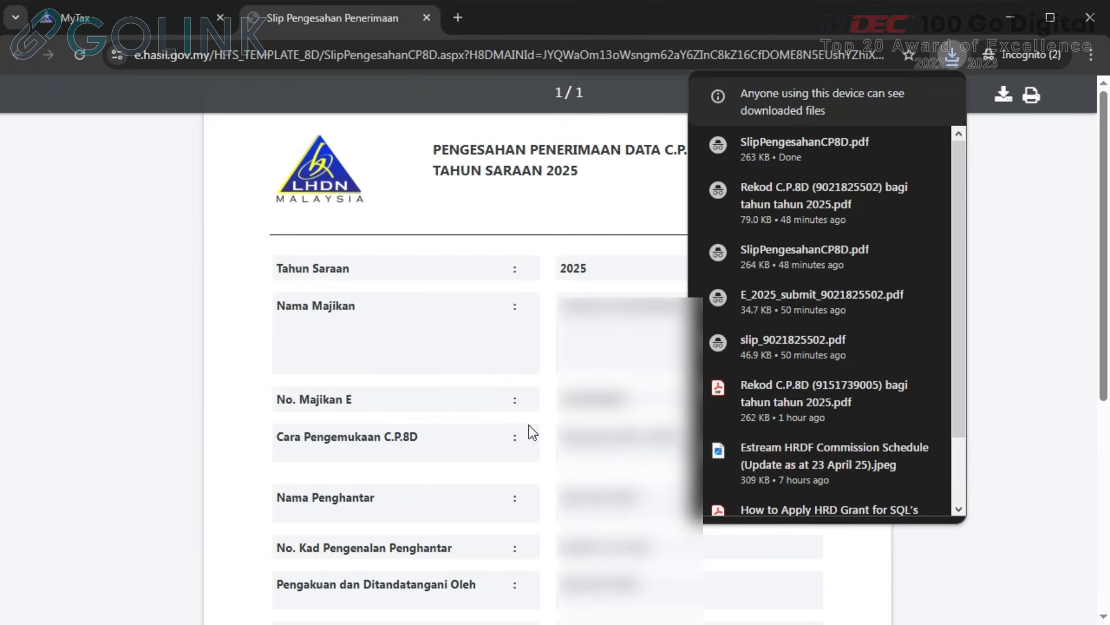
pyautogui.click(955, 60)
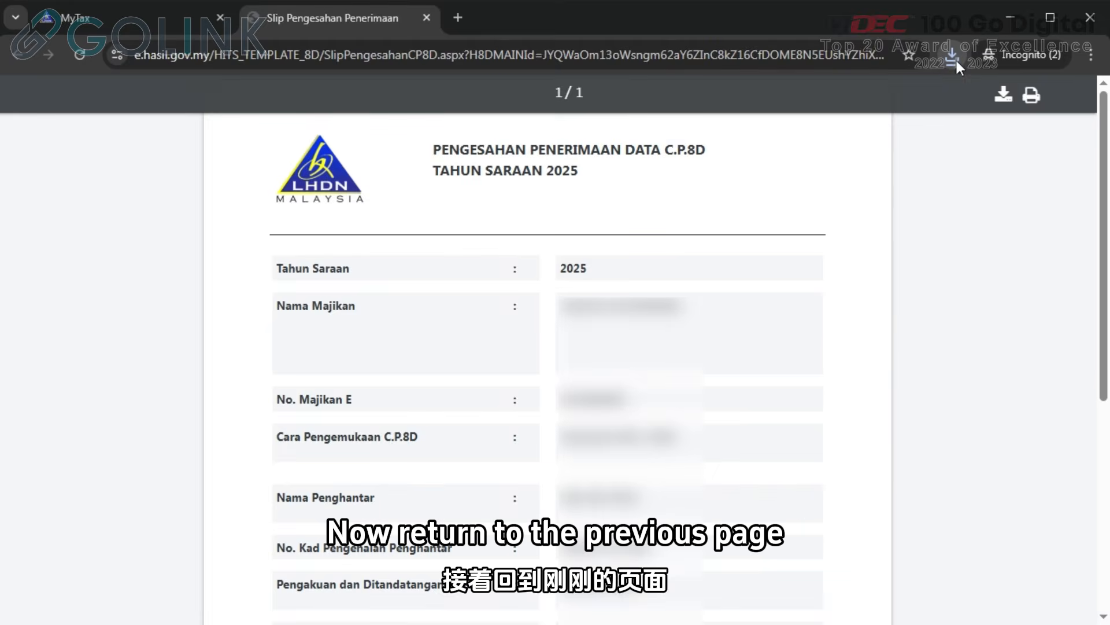
pyautogui.click(427, 17)
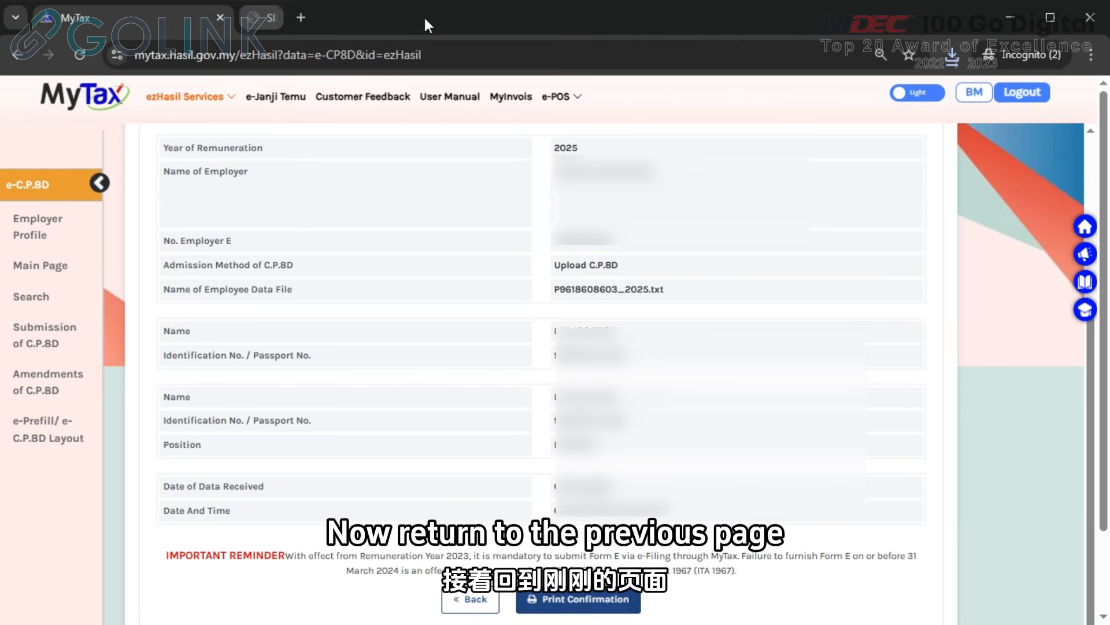
# Check the C.P.8D form status on the main page, then search for remuneration year 2025 and open the submitted record.
pyautogui.click(38, 275)
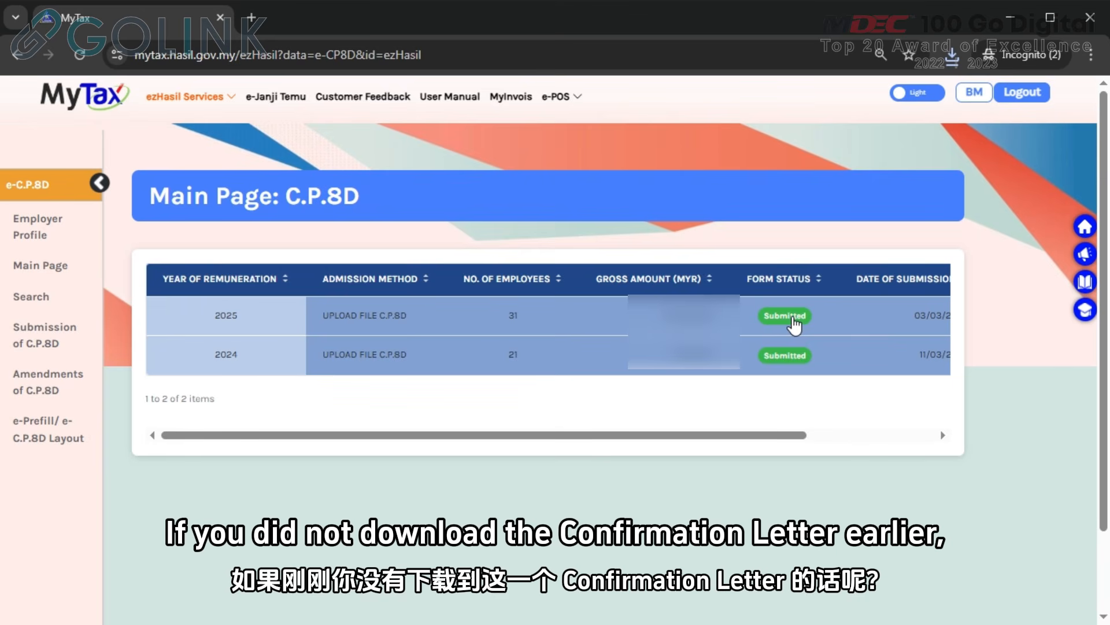
pyautogui.click(38, 298)
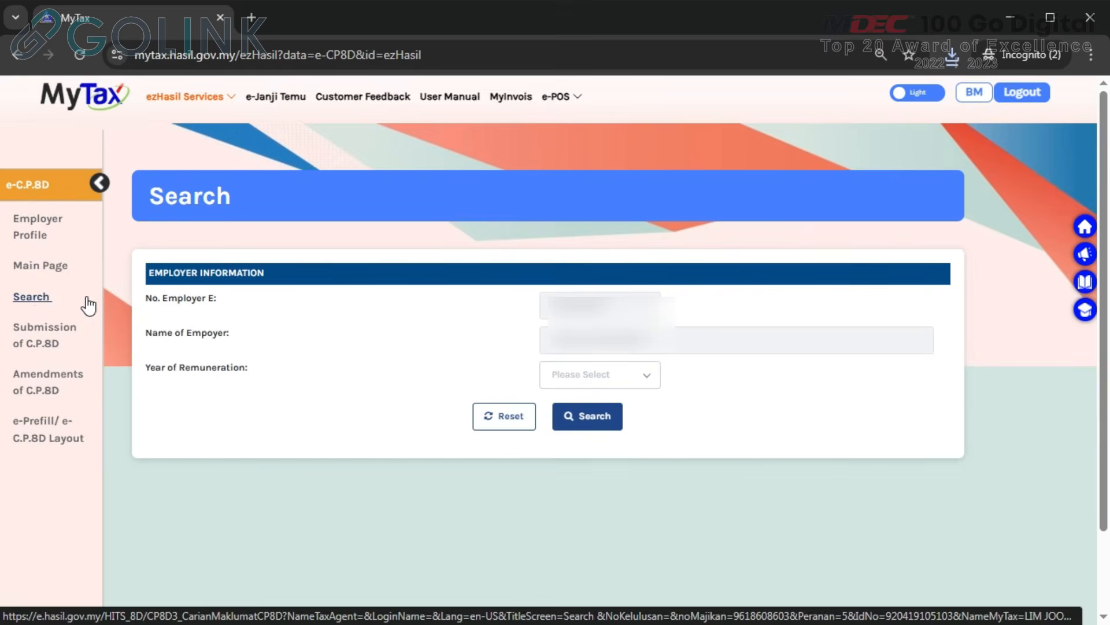
pyautogui.click(639, 376)
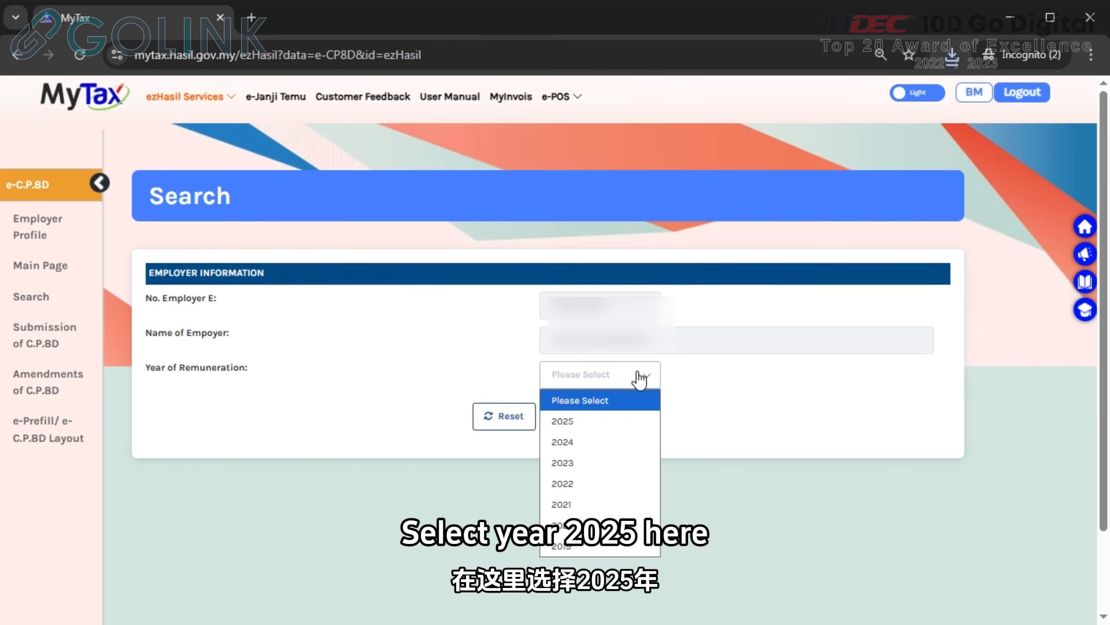
pyautogui.click(578, 421)
pyautogui.click(591, 421)
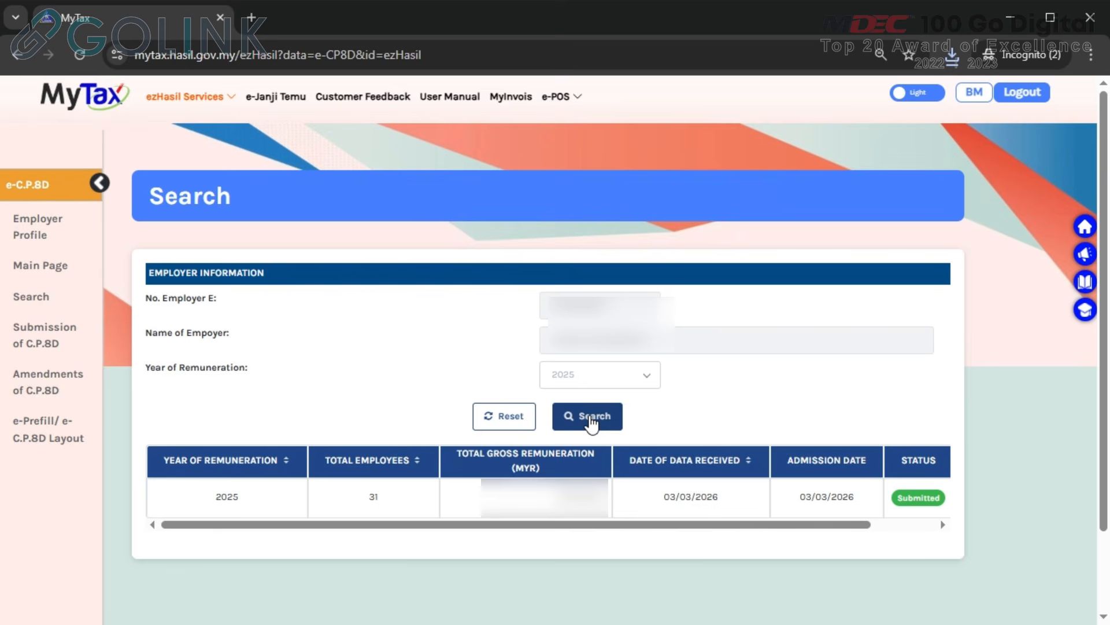
pyautogui.moveTo(549, 525); pyautogui.dragTo(615, 525)
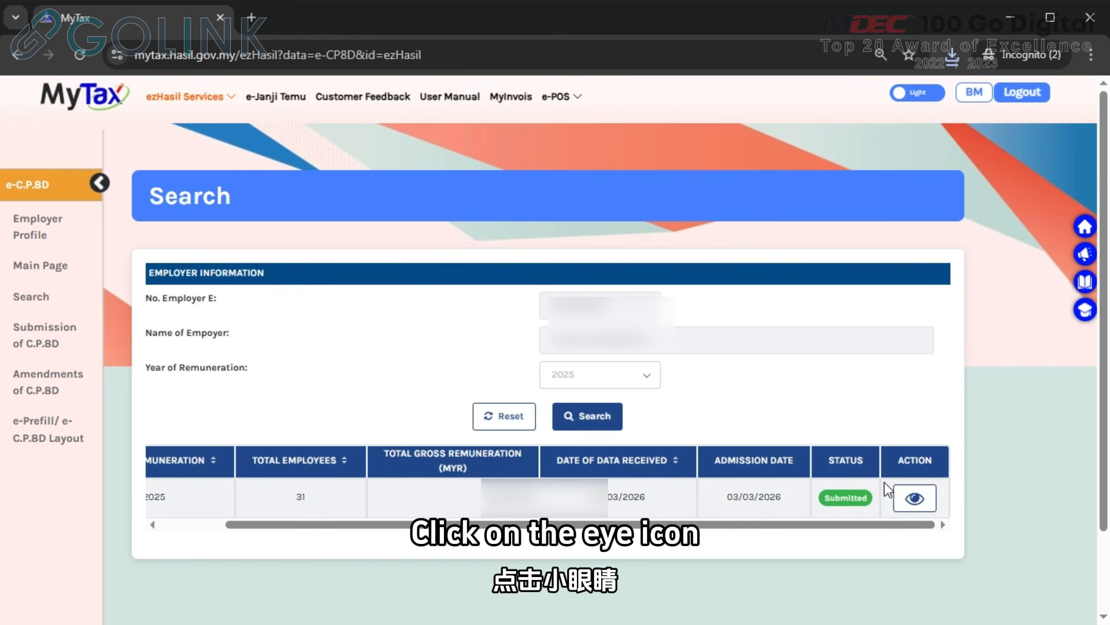
pyautogui.click(915, 502)
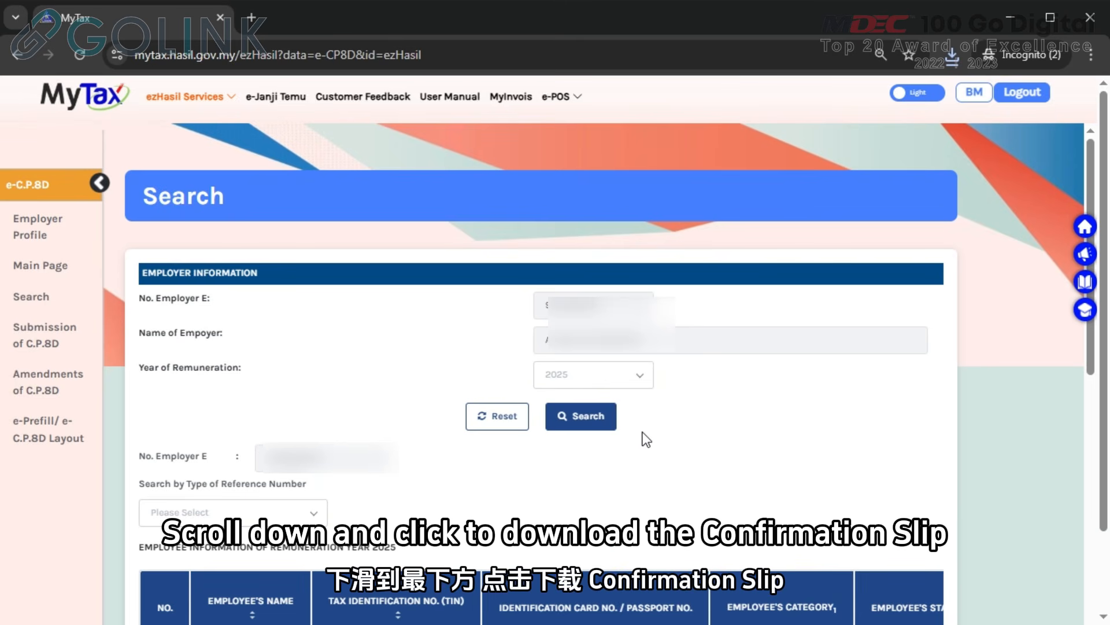
# Export the 2025 C.P.8D employee details to PDF and save the file in the Desktop's CP8D folder.
pyautogui.scroll(-15, 643, 432)
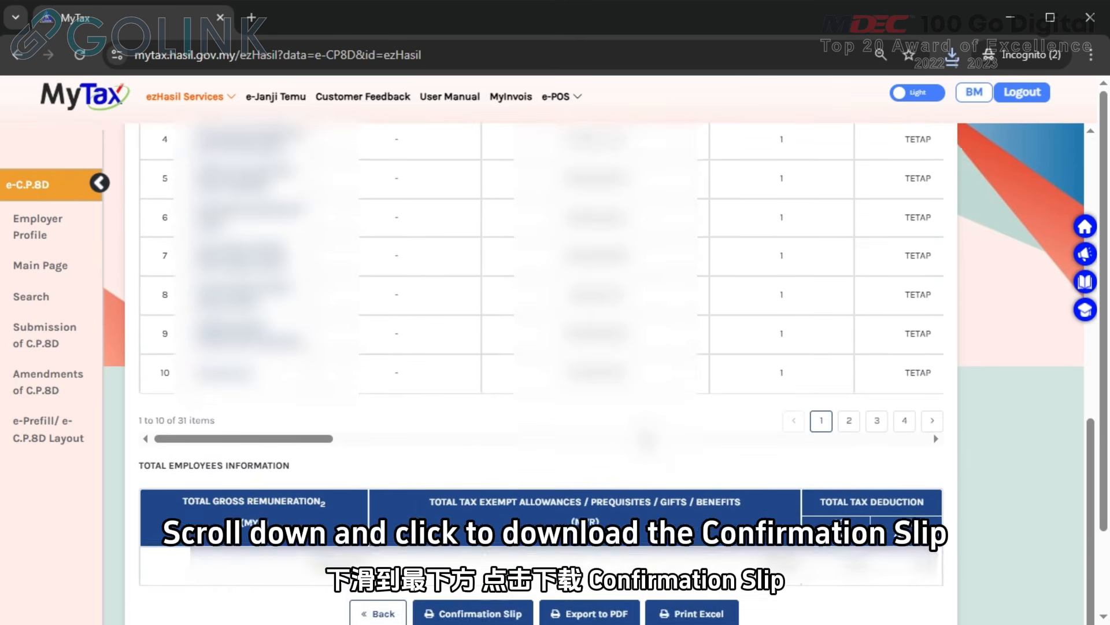
pyautogui.scroll(-1, 643, 431)
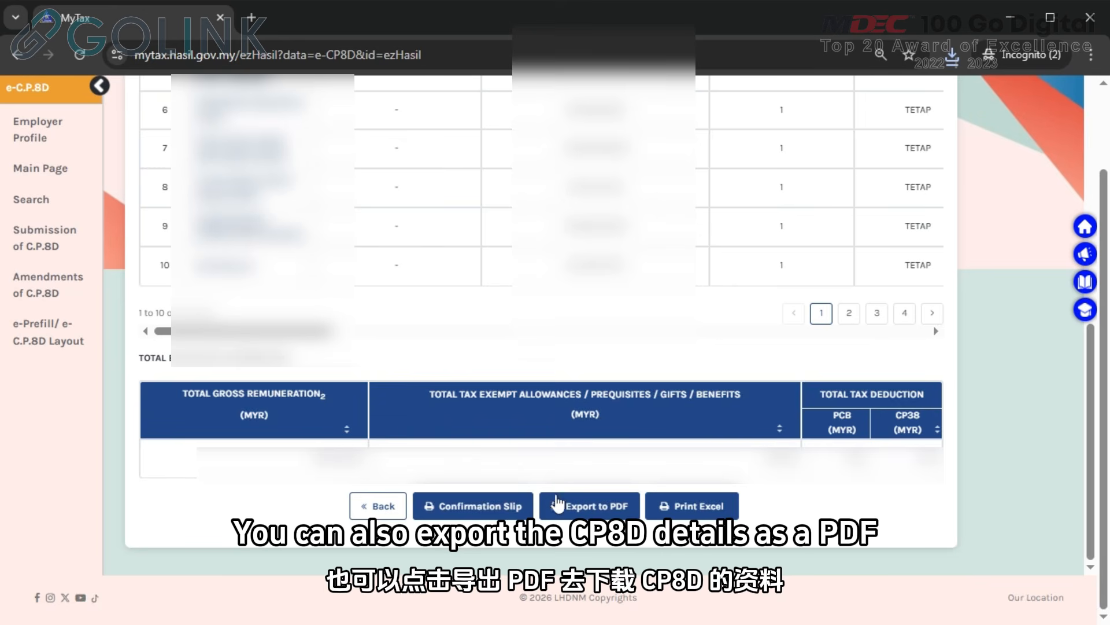
pyautogui.click(602, 507)
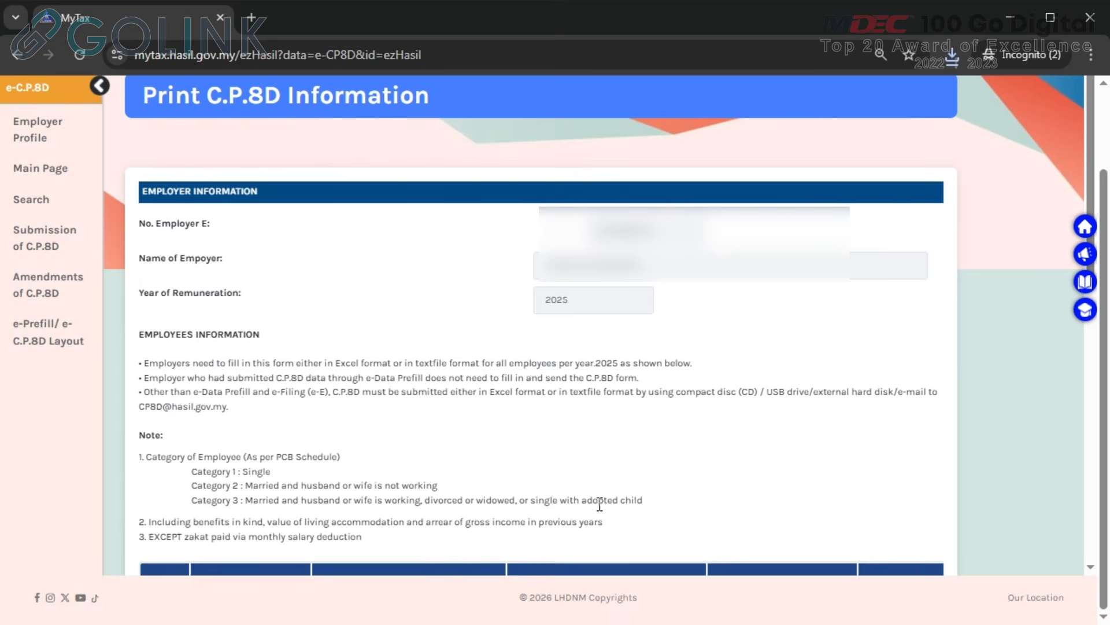
pyautogui.scroll(-10, 512, 392)
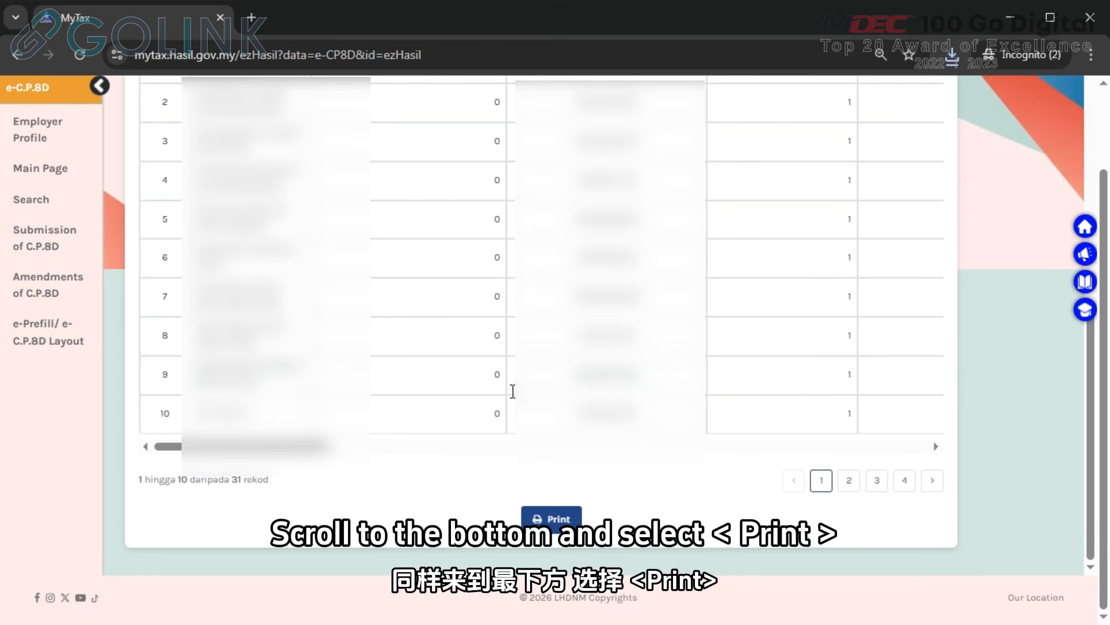
pyautogui.click(557, 528)
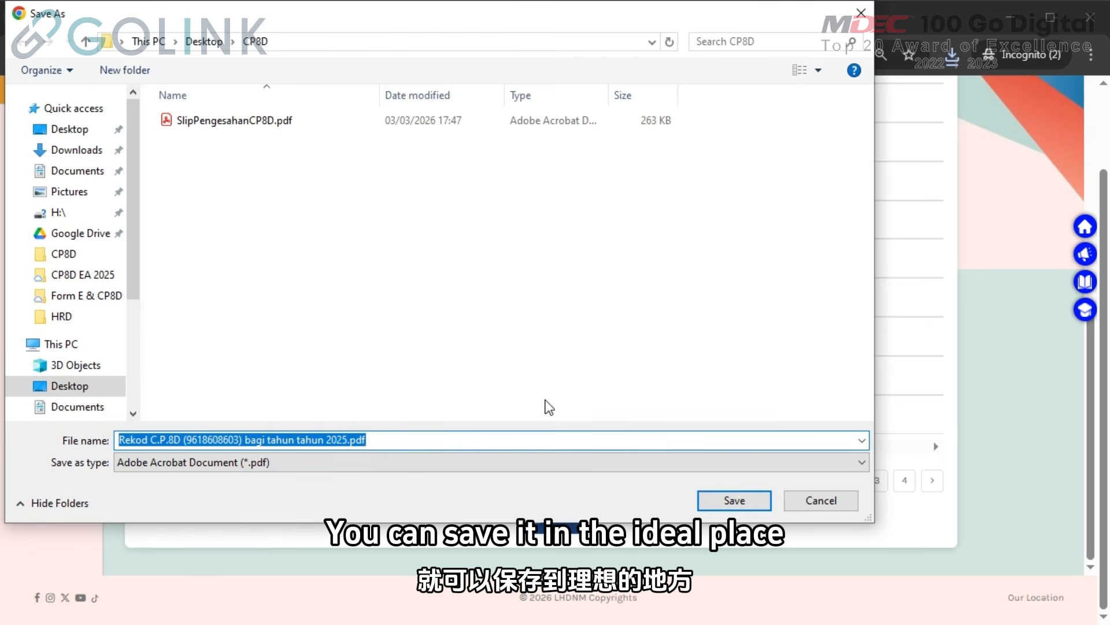
pyautogui.click(733, 495)
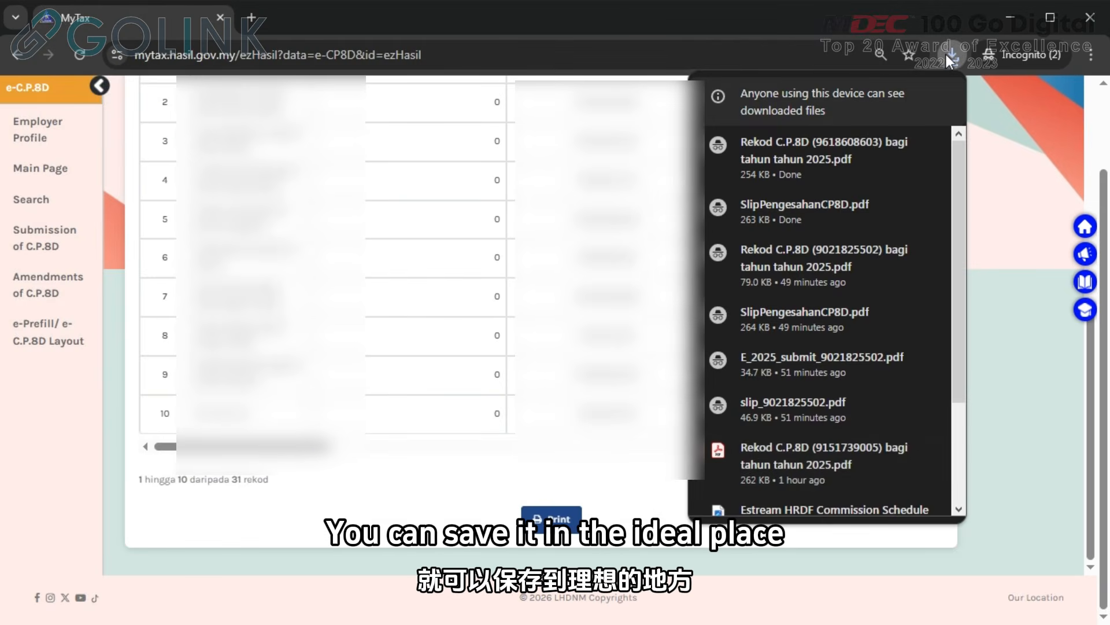
# Return to the MyTax homepage and open the e-Form page of the e-Filing service.
pyautogui.scroll(10, 496, 328)
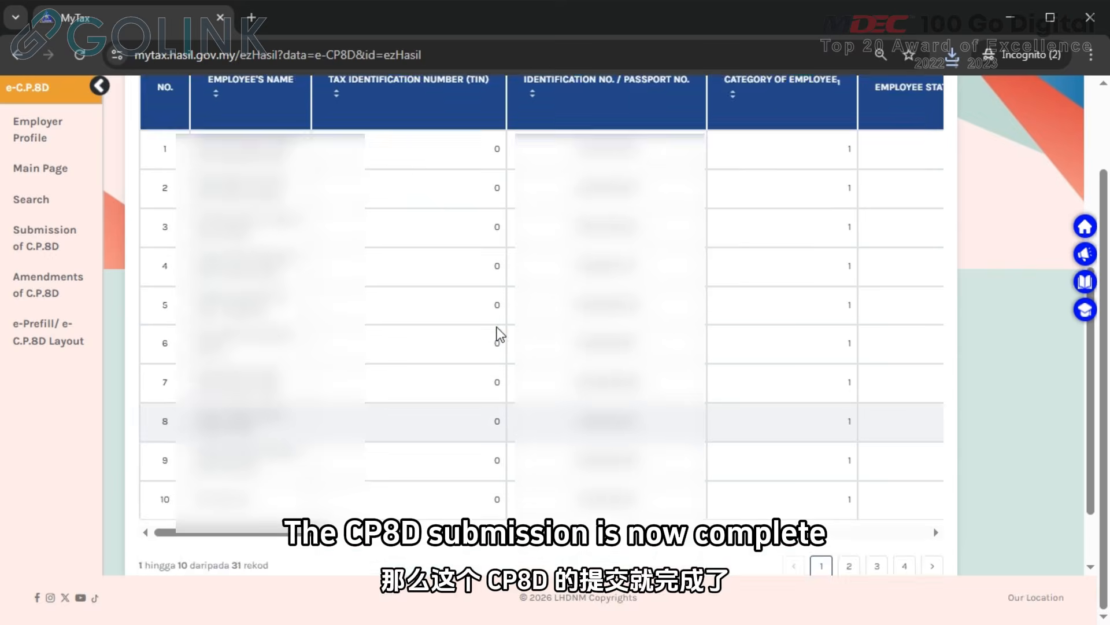
pyautogui.scroll(2, 497, 329)
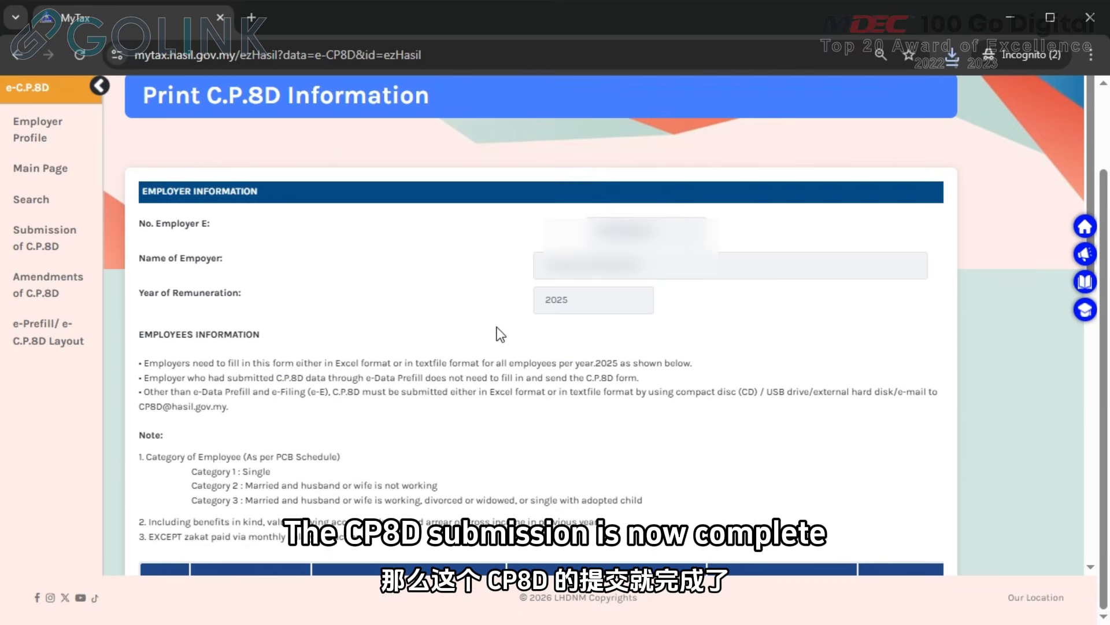
pyautogui.scroll(3, 499, 331)
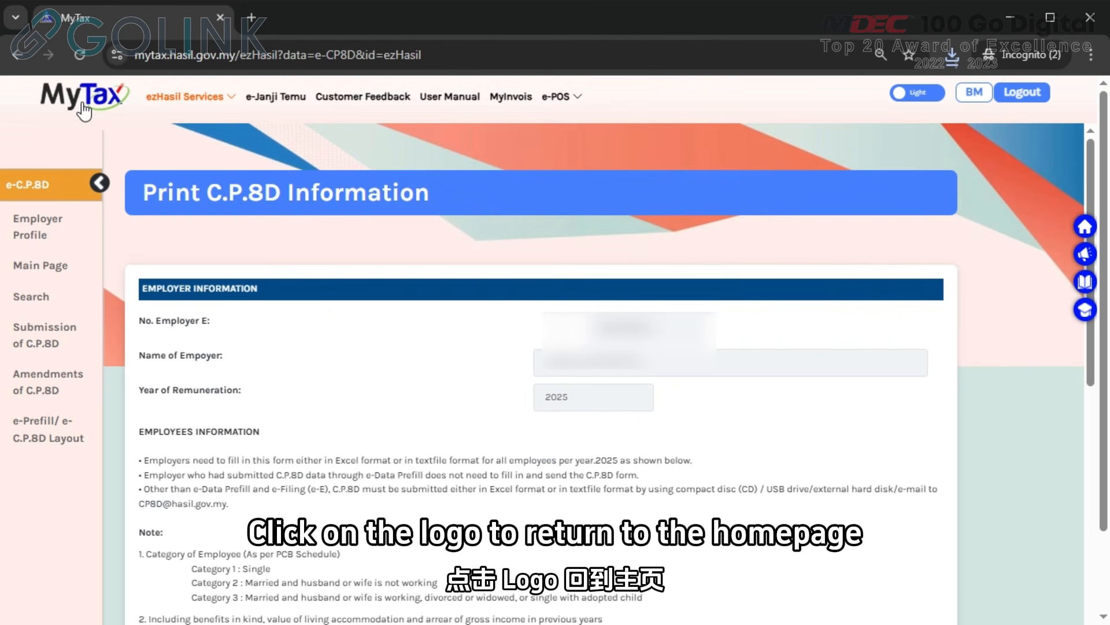
pyautogui.click(84, 107)
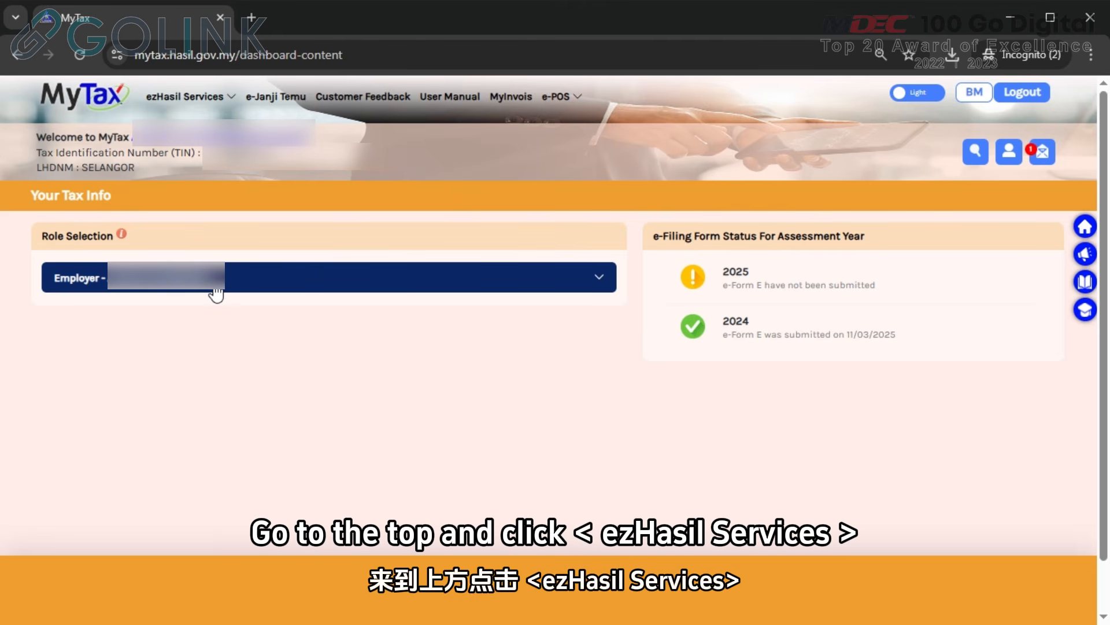
pyautogui.click(210, 99)
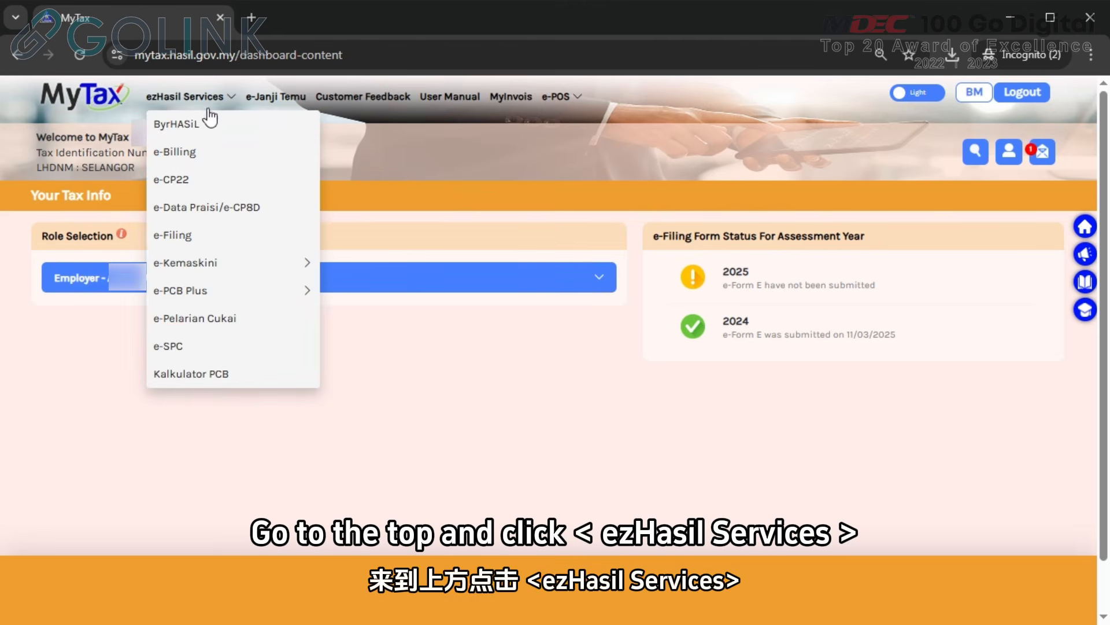
pyautogui.click(213, 241)
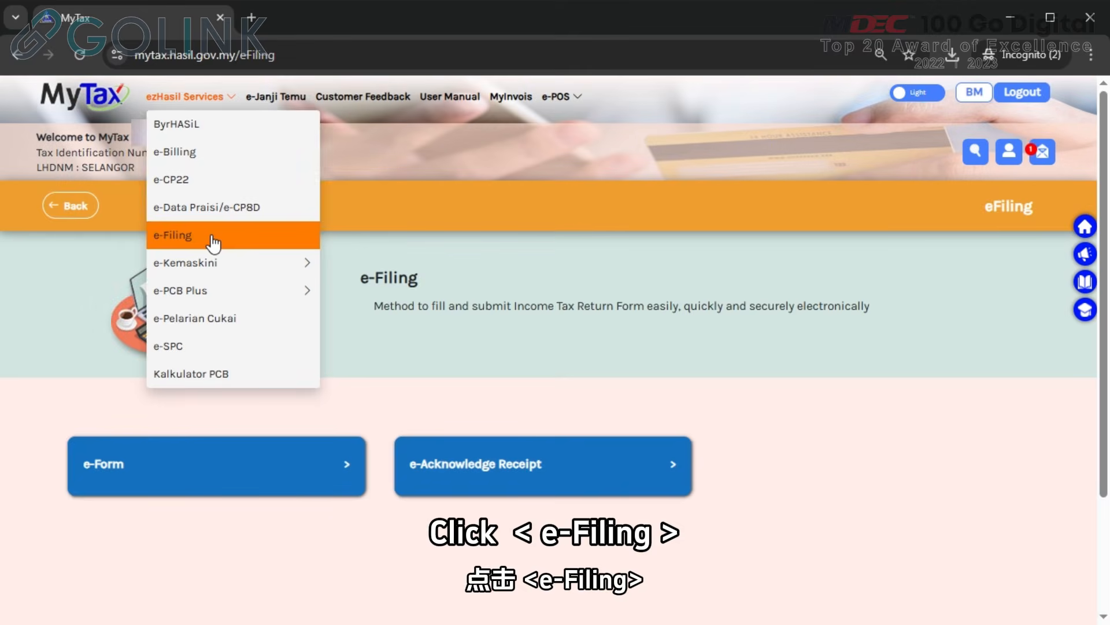
pyautogui.click(219, 462)
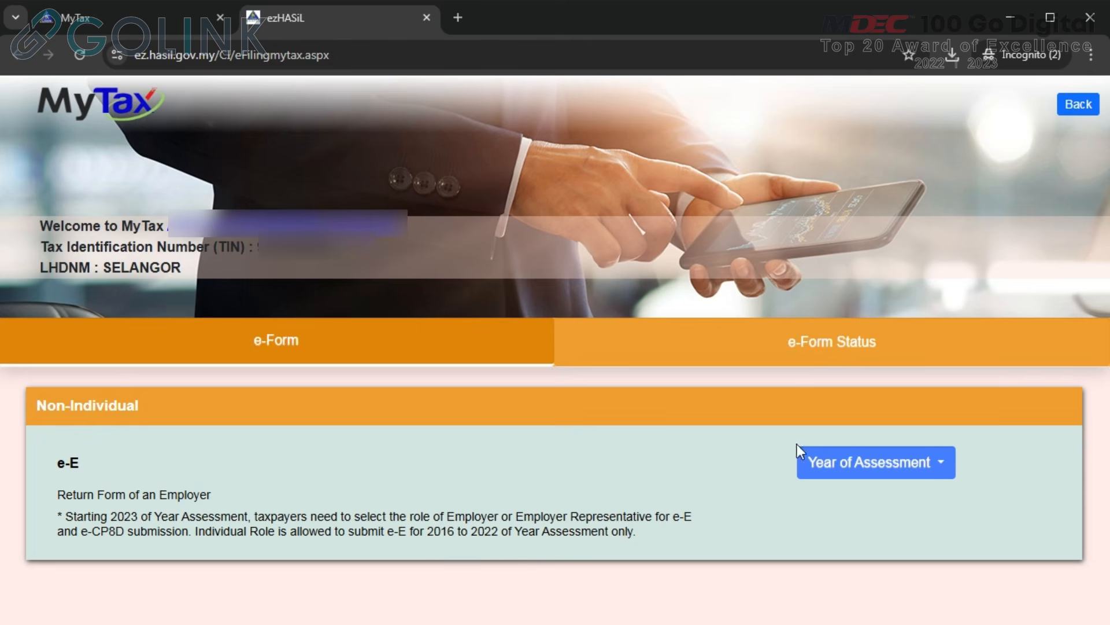
# Choose year of assessment 2025 for the e-E return form, check the company e-Filing details and proceed.
pyautogui.click(923, 473)
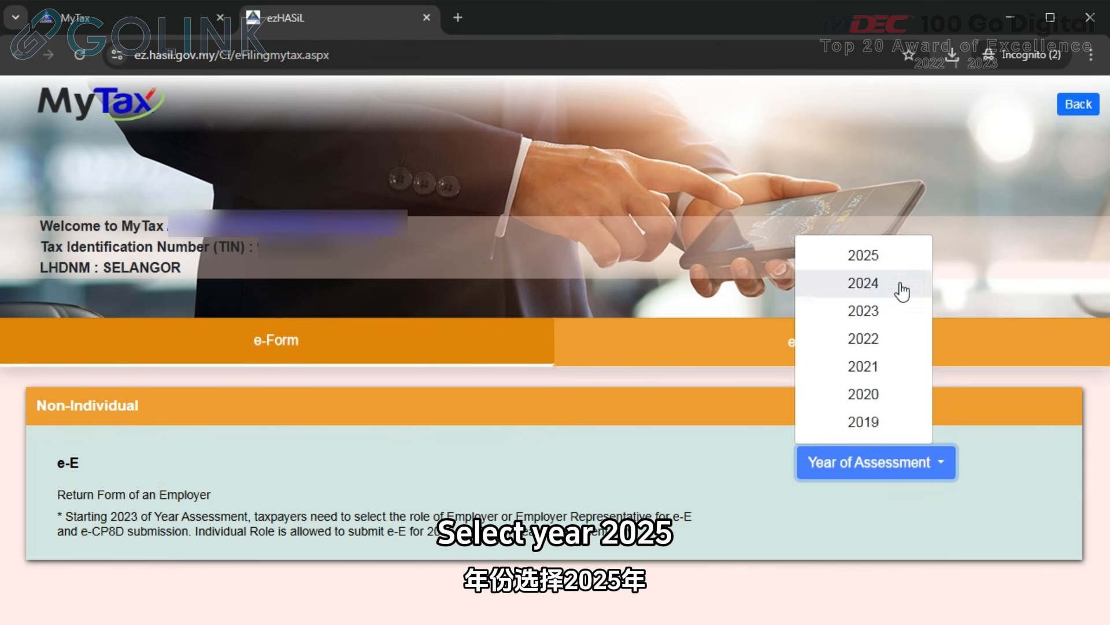
pyautogui.click(898, 258)
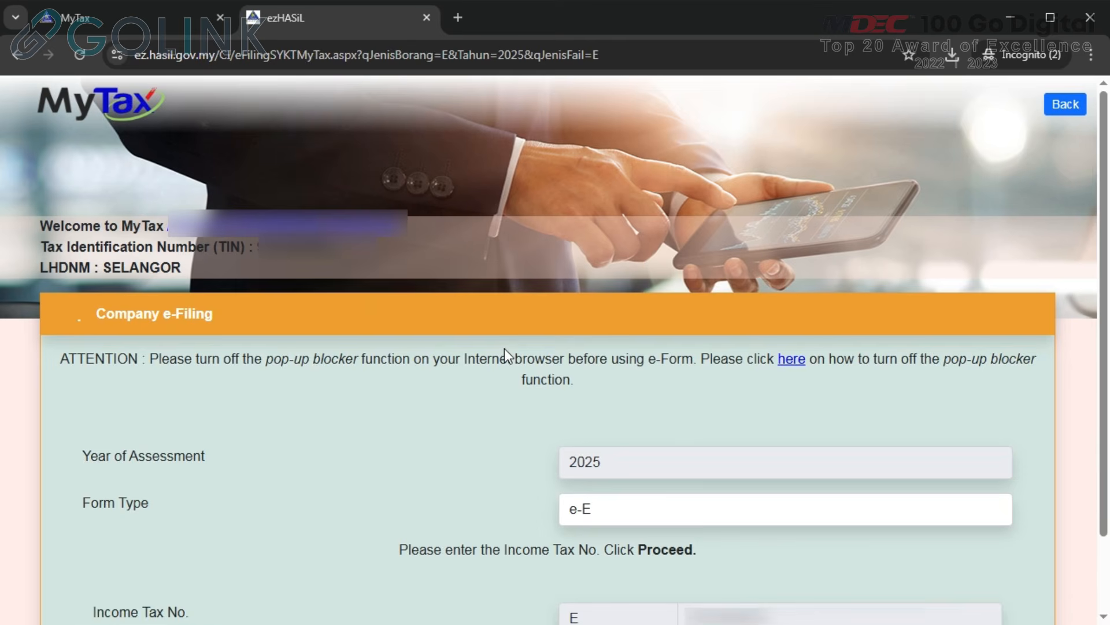
pyautogui.scroll(-2, 505, 350)
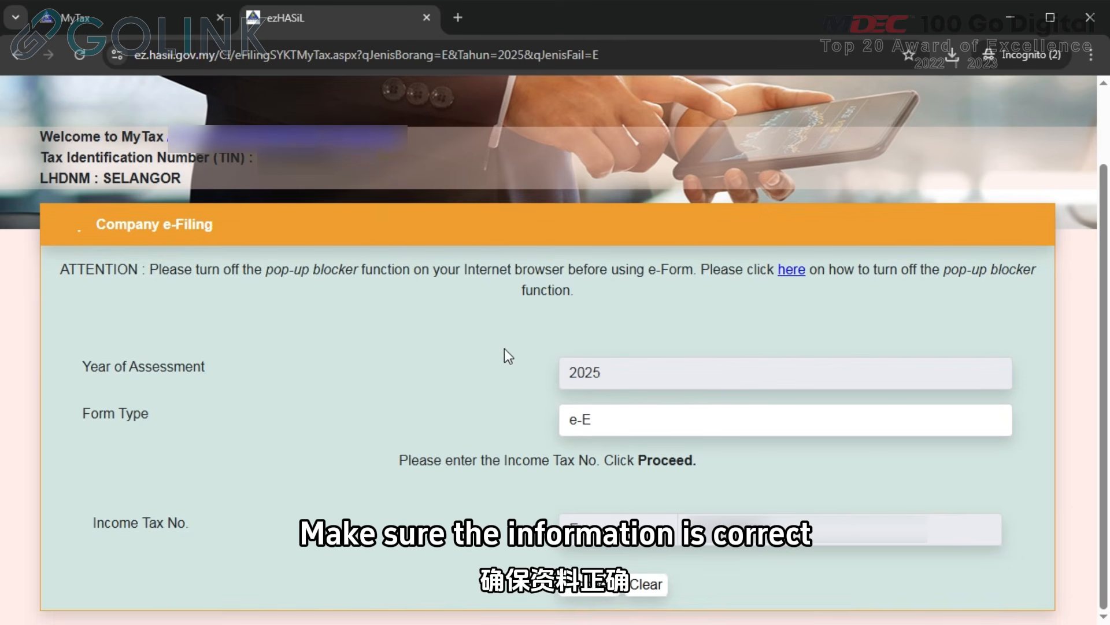
pyautogui.click(578, 597)
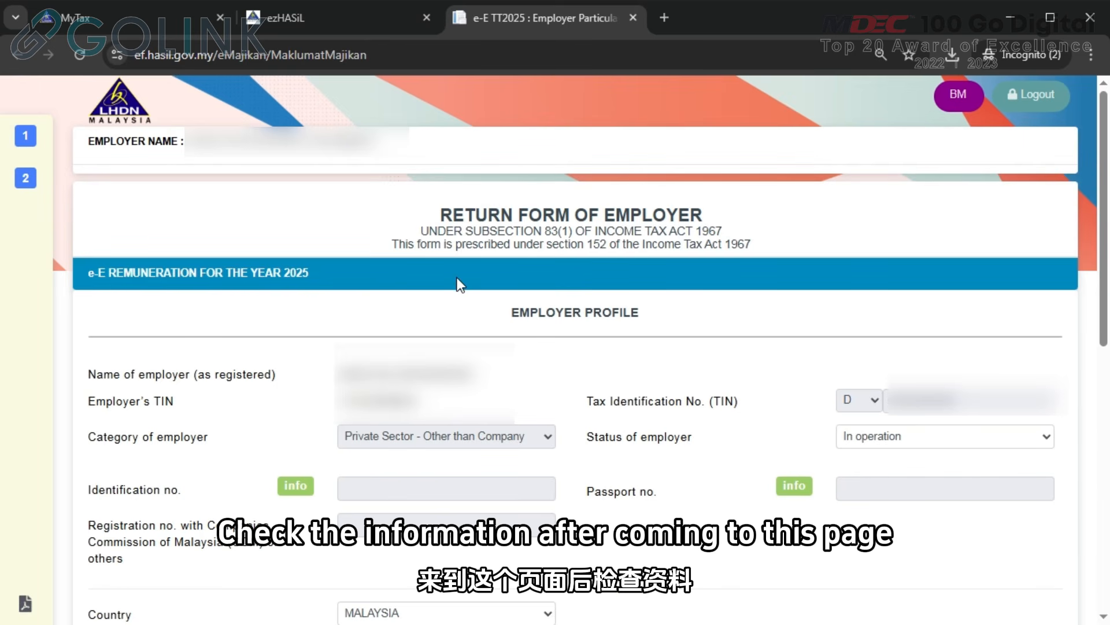
# Review the employer profile, choose Via e-Data Praisi / e-CP8D for Furnish of C.P.8D, and continue to the form's next page.
pyautogui.scroll(-2, 459, 283)
pyautogui.scroll(-3, 463, 313)
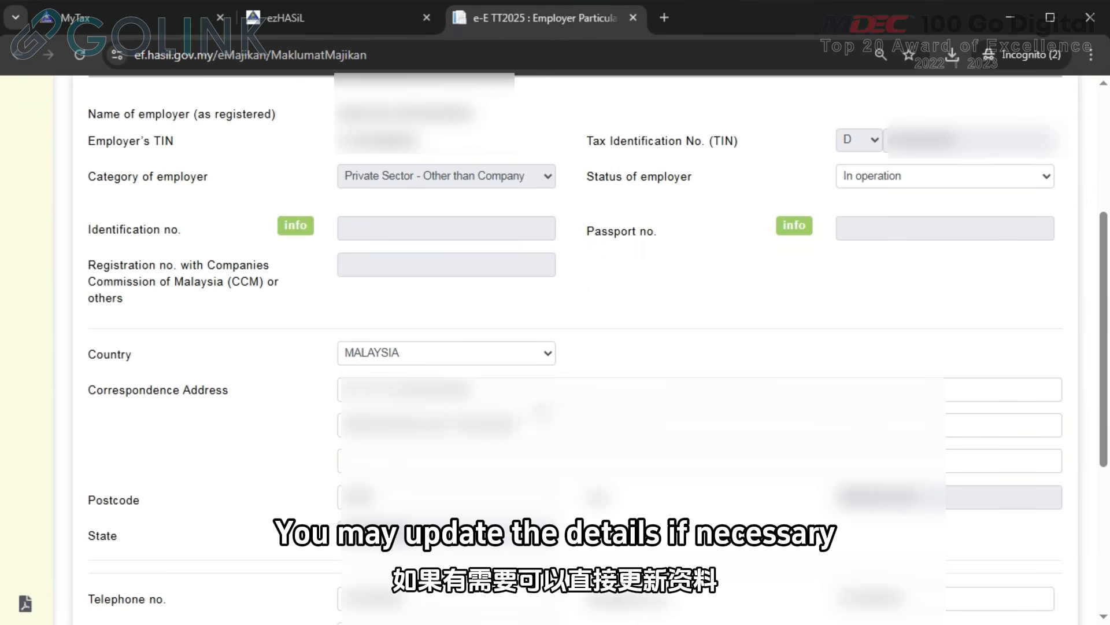
pyautogui.scroll(-3, 460, 373)
pyautogui.scroll(-2, 267, 403)
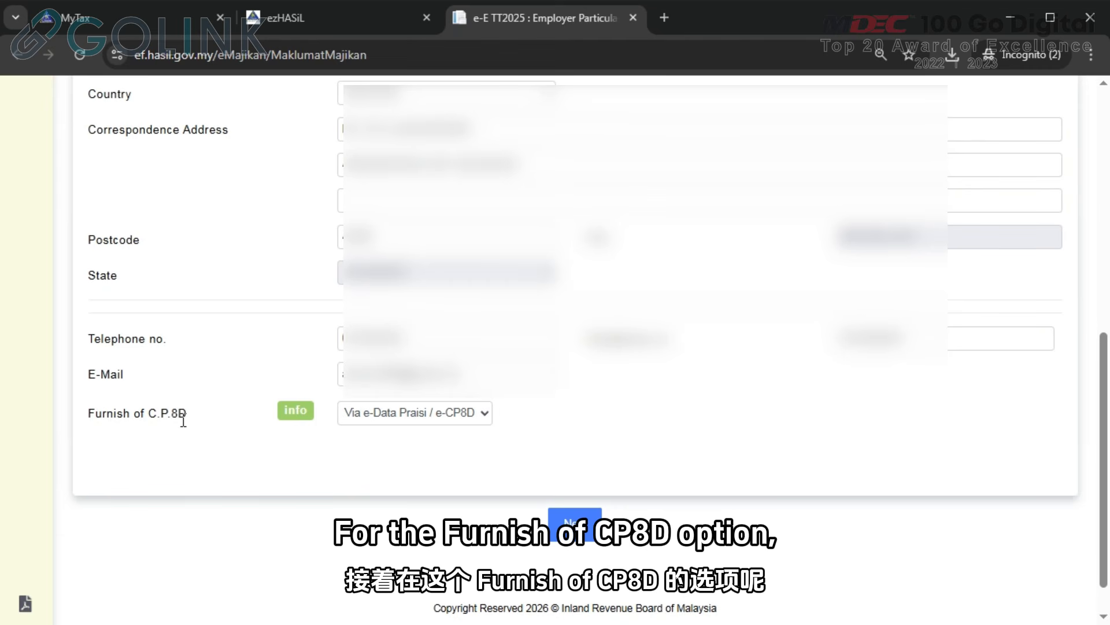
pyautogui.click(395, 413)
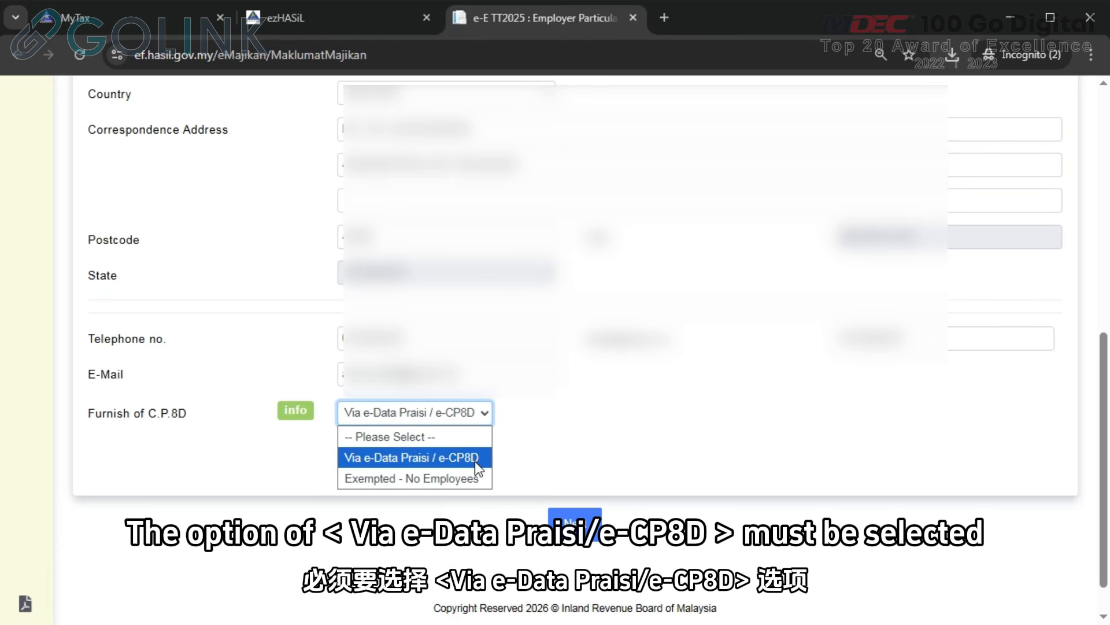
pyautogui.click(509, 463)
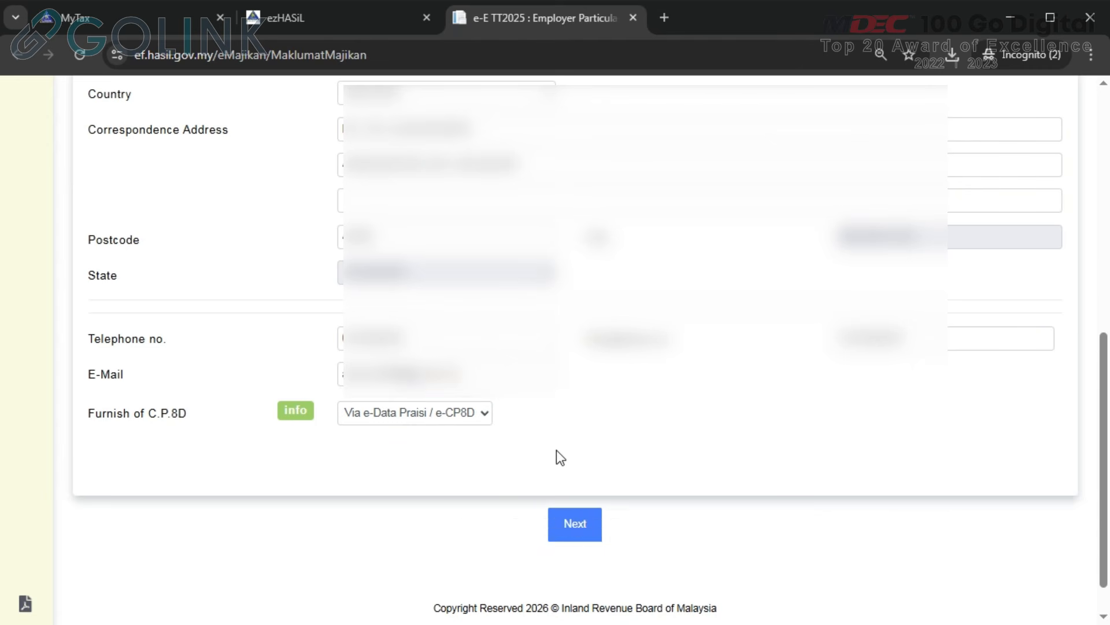
pyautogui.click(569, 521)
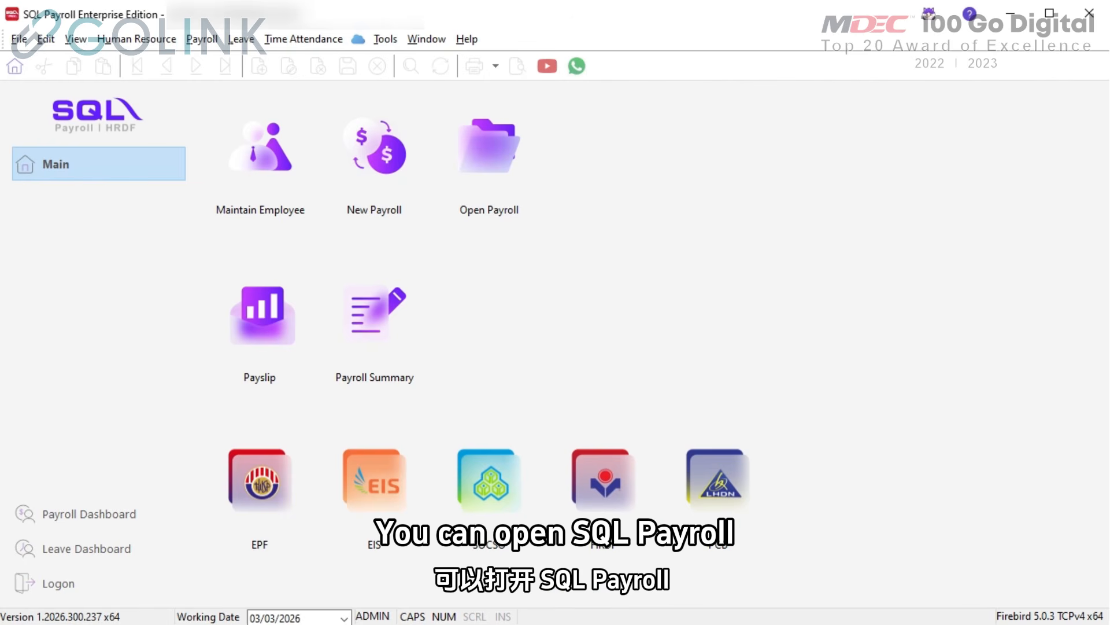
# In SQL Payroll, open the yearly Income Tax CP 8D report and generate it for the year 2025.
pyautogui.click(202, 39)
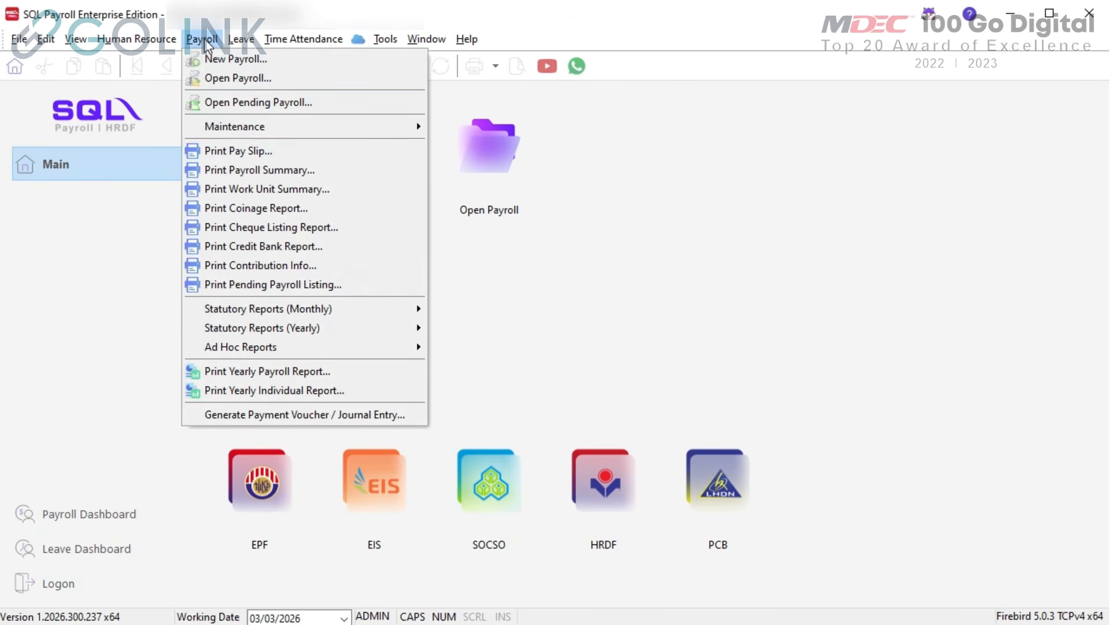
pyautogui.click(255, 330)
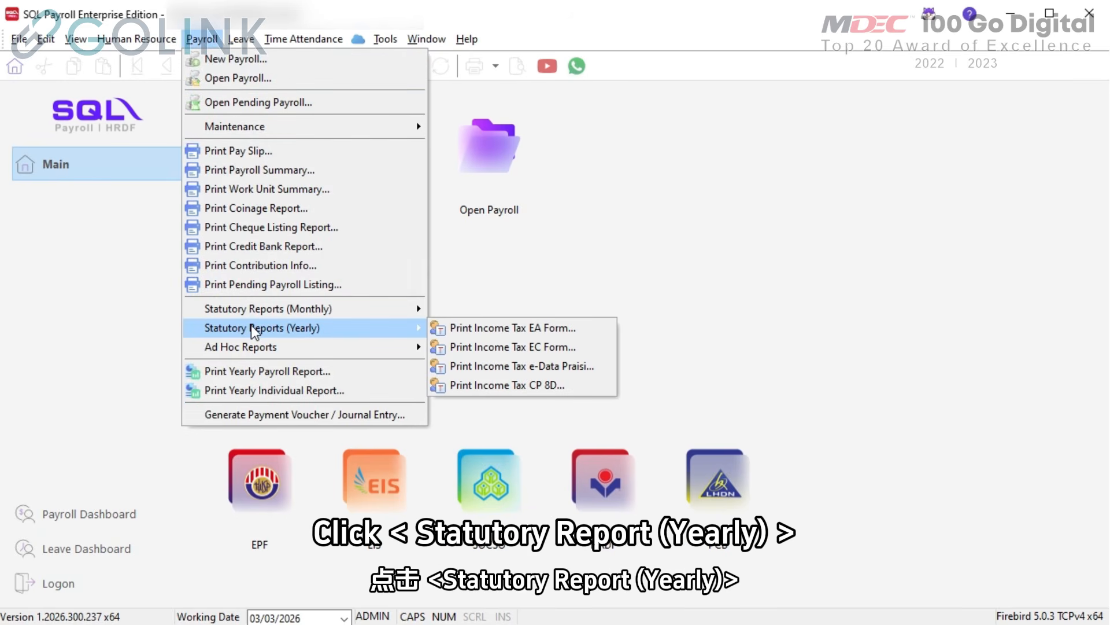
pyautogui.click(535, 391)
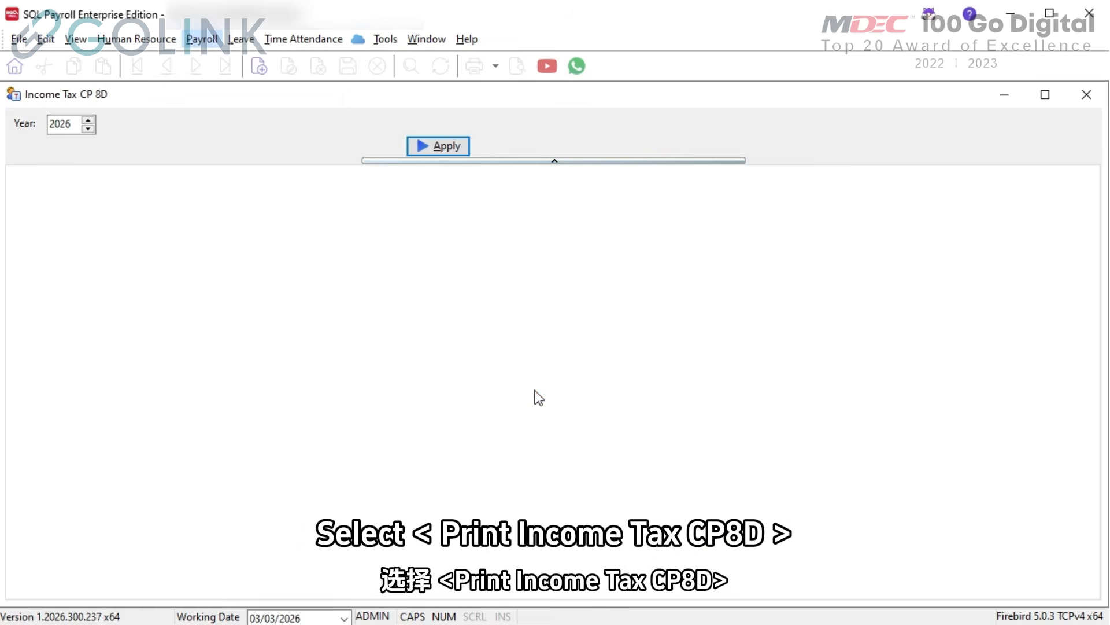
pyautogui.click(87, 129)
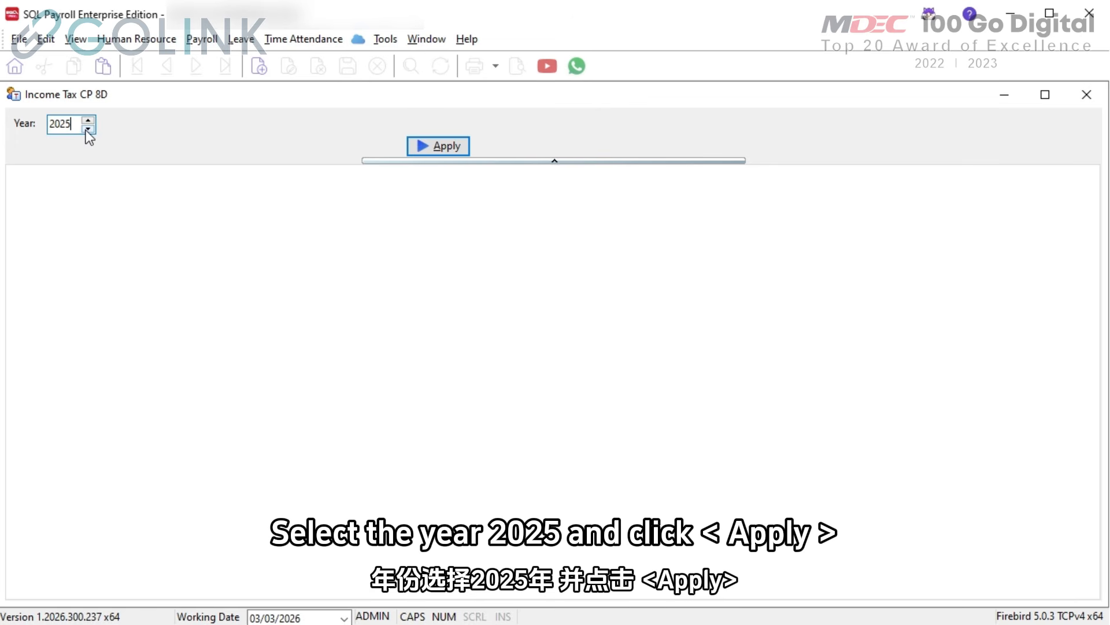
pyautogui.click(433, 148)
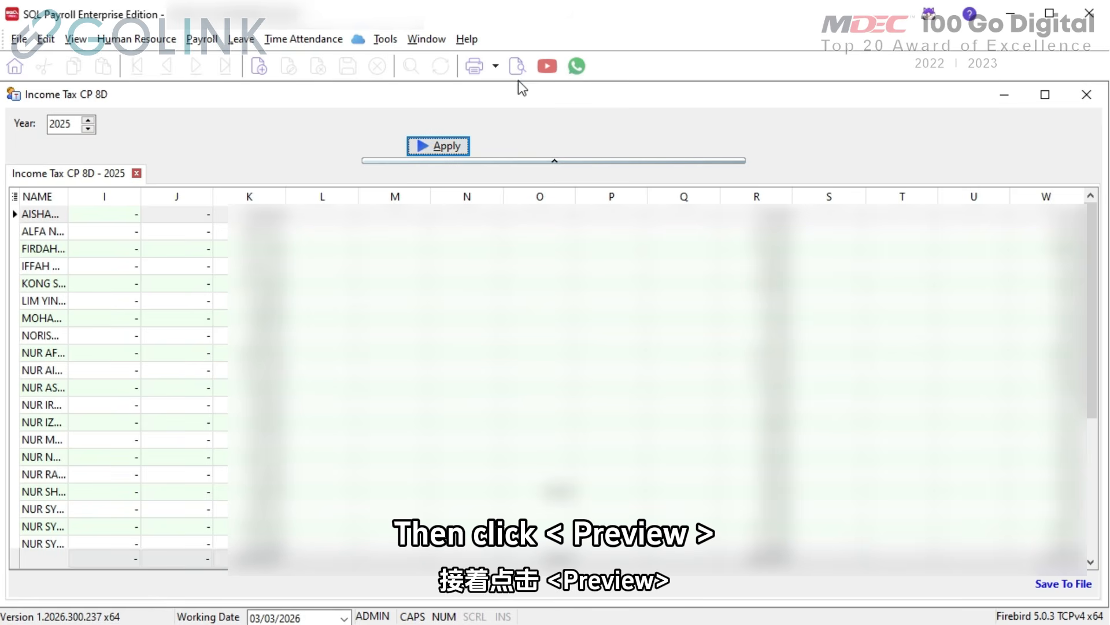
# Preview the generated CP 8D data with the PR.Tax.CP8D-2025-BorangE - Part A report format.
pyautogui.click(523, 76)
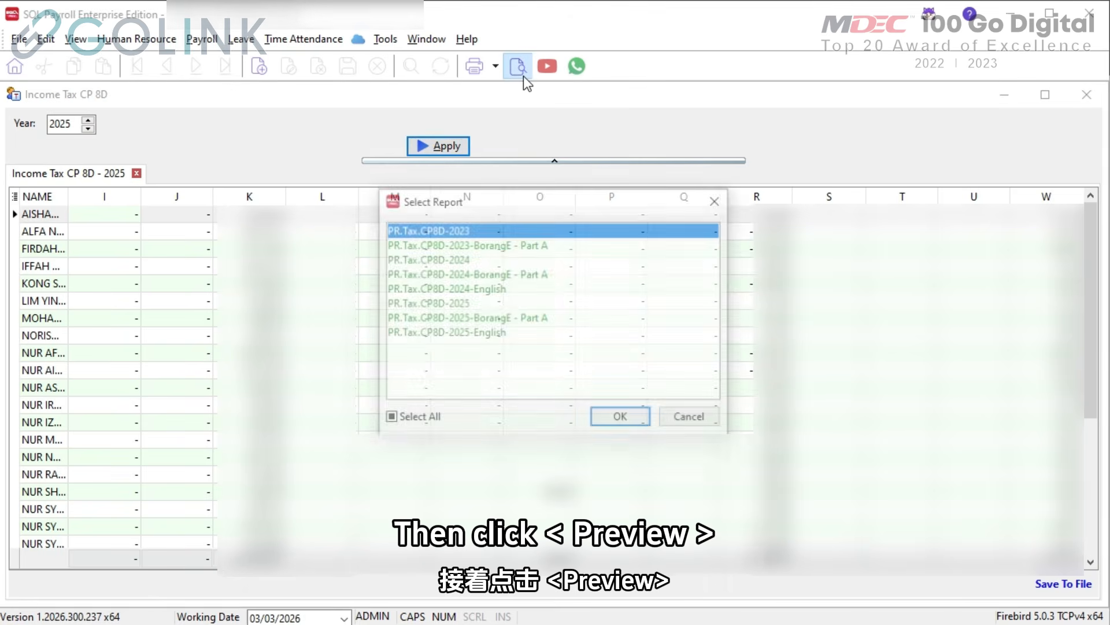
pyautogui.click(481, 318)
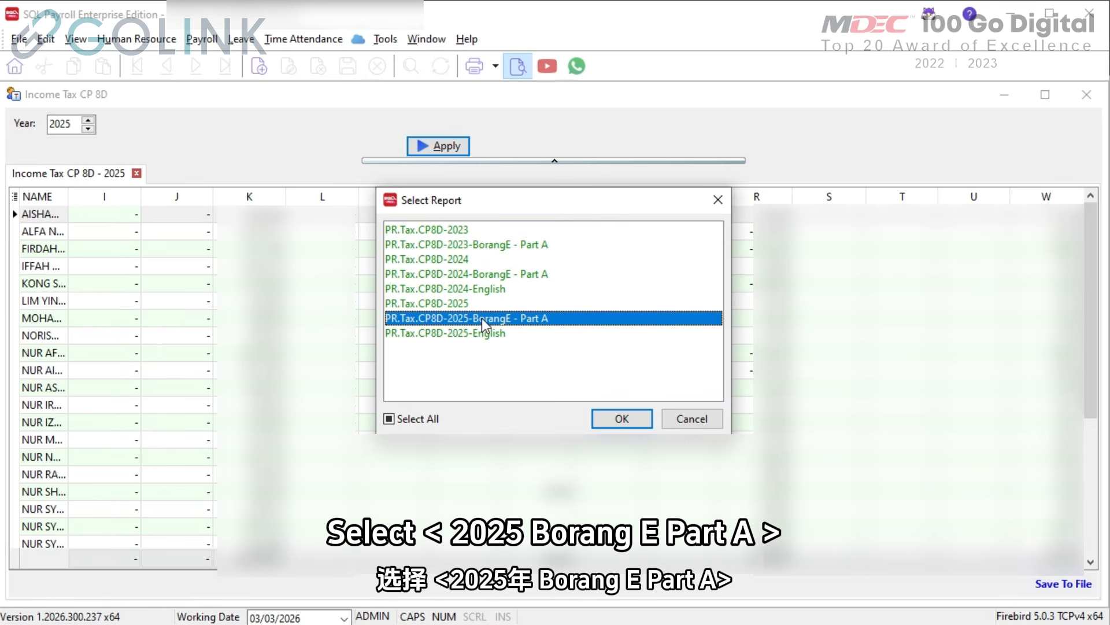
pyautogui.click(623, 419)
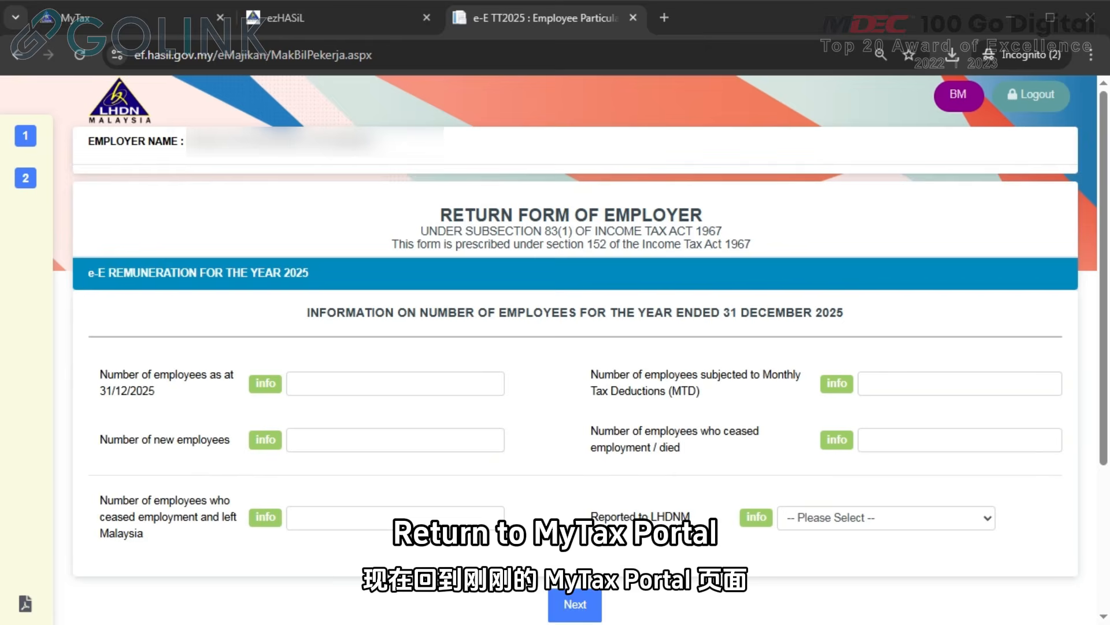
# In MyTax's e-E form, enter 13 employees, 25 new, 0 under MTD, 18 ceased or died, 0 who left Malaysia, and continue to the declaration.
pyautogui.click(428, 384)
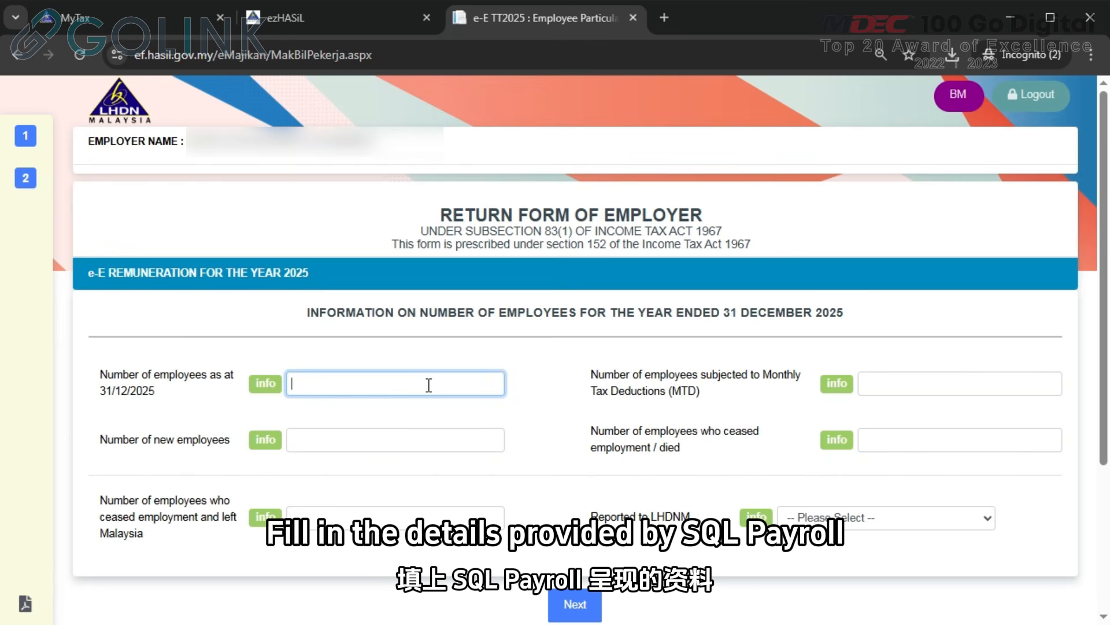
pyautogui.press('Tab')
pyautogui.press('Return')
pyautogui.moveTo(428, 385); pyautogui.dragTo(267, 384)
pyautogui.write('13')
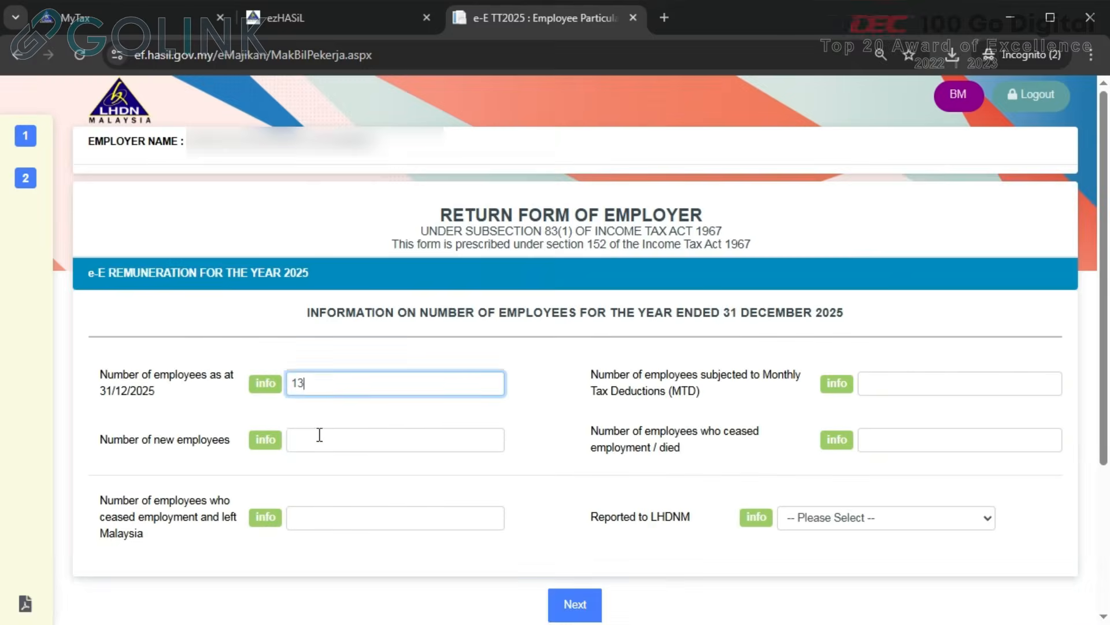
pyautogui.click(320, 437)
pyautogui.write('25')
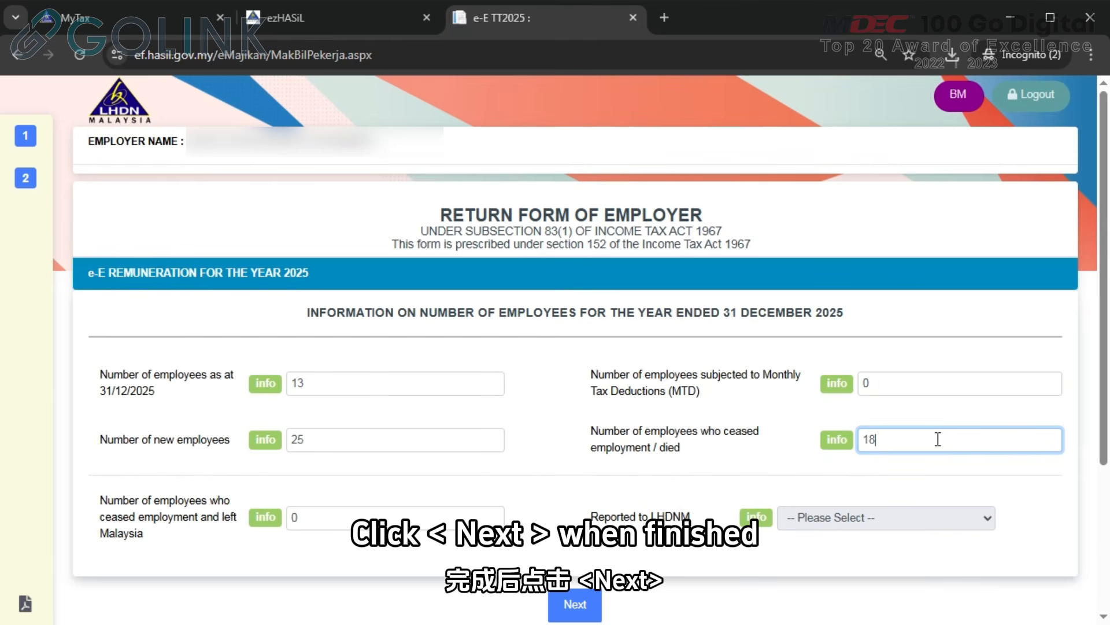
pyautogui.click(592, 607)
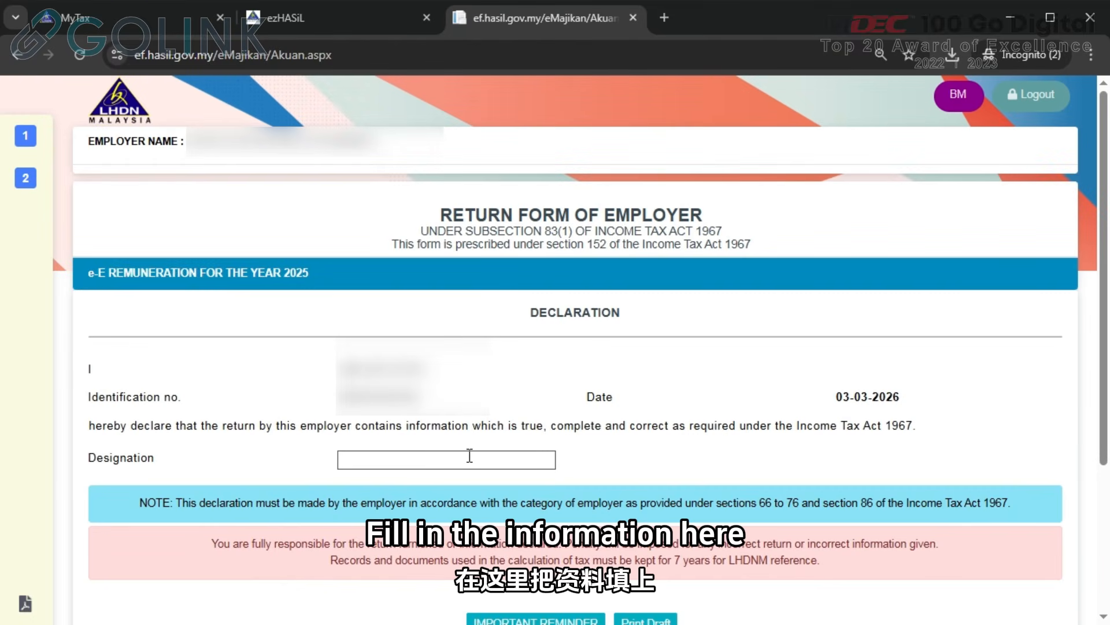
# Enter PARTNER as the designation in the e-E declaration and start signing and submitting the return.
pyautogui.click(469, 457)
pyautogui.write('PARTNER')
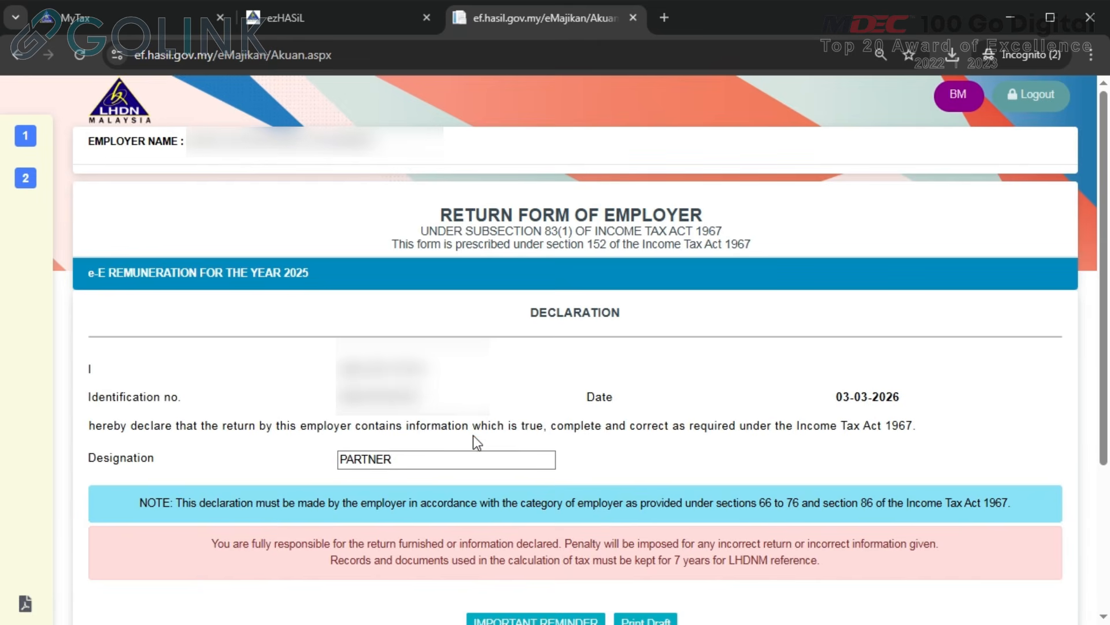
pyautogui.scroll(-2, 473, 434)
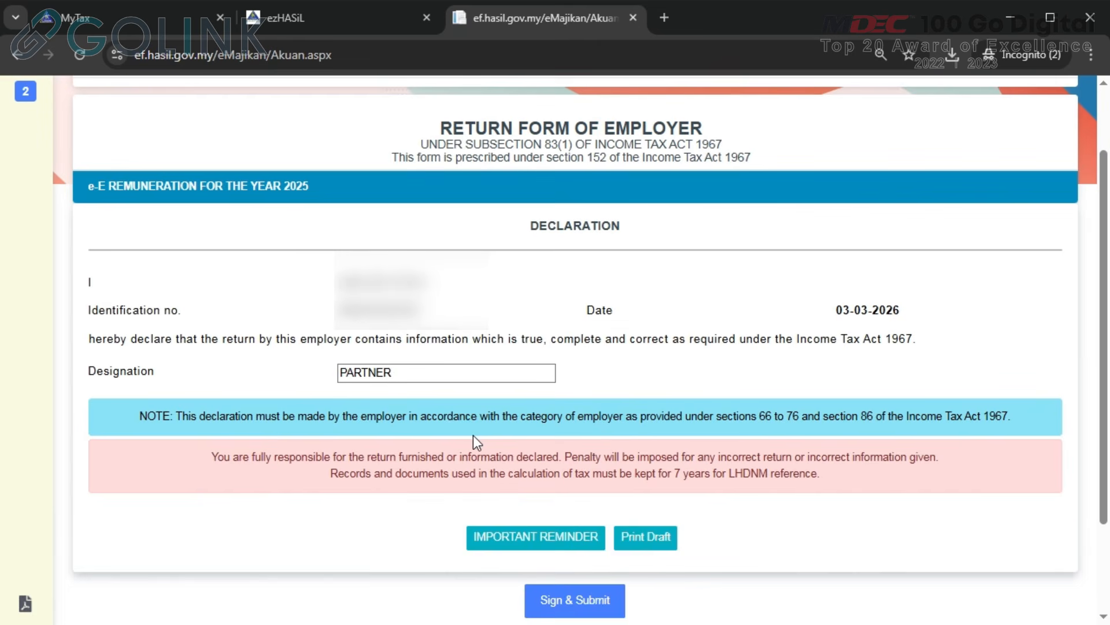
pyautogui.click(593, 603)
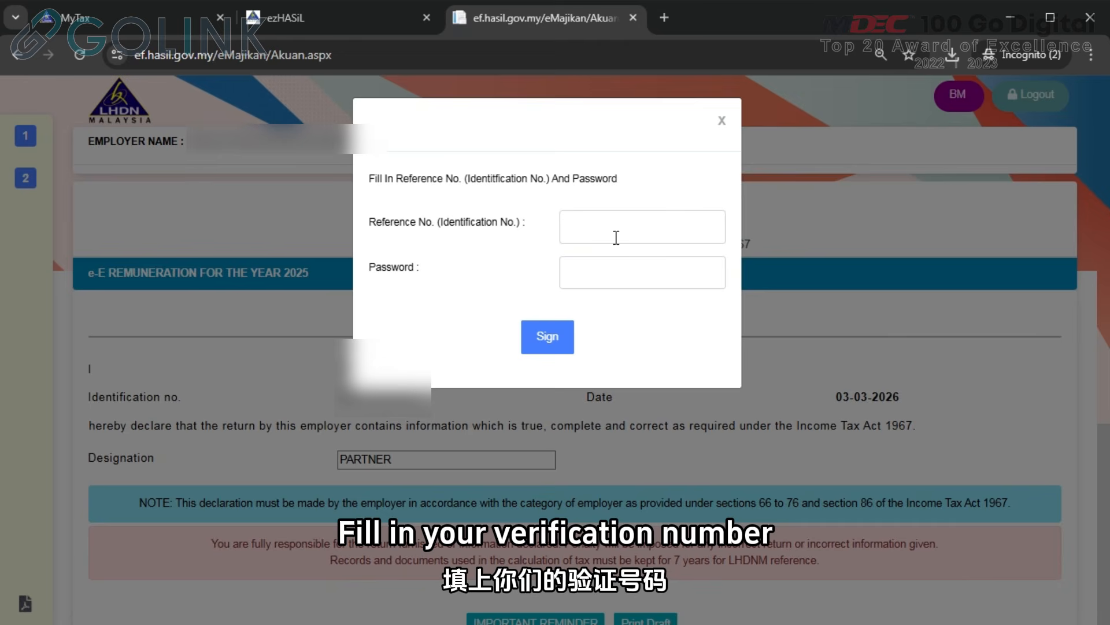
# Fill in the signer's identification number and account password, and sign the e-E return.
pyautogui.click(661, 222)
pyautogui.write('????????????')
pyautogui.press('Tab')
pyautogui.write('••••••••••••')
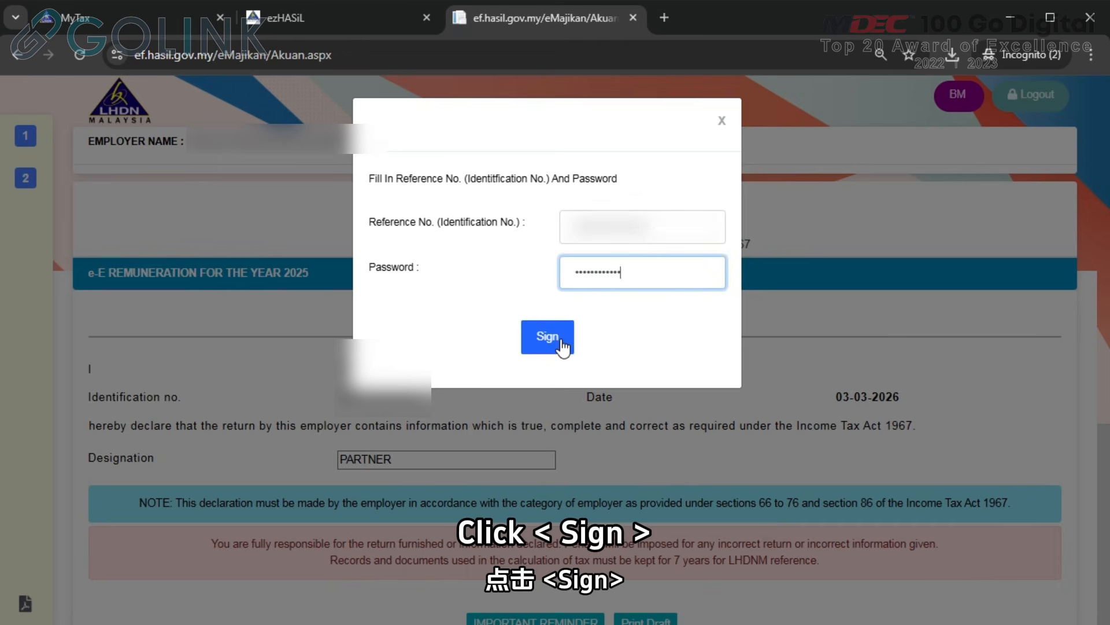
pyautogui.click(560, 345)
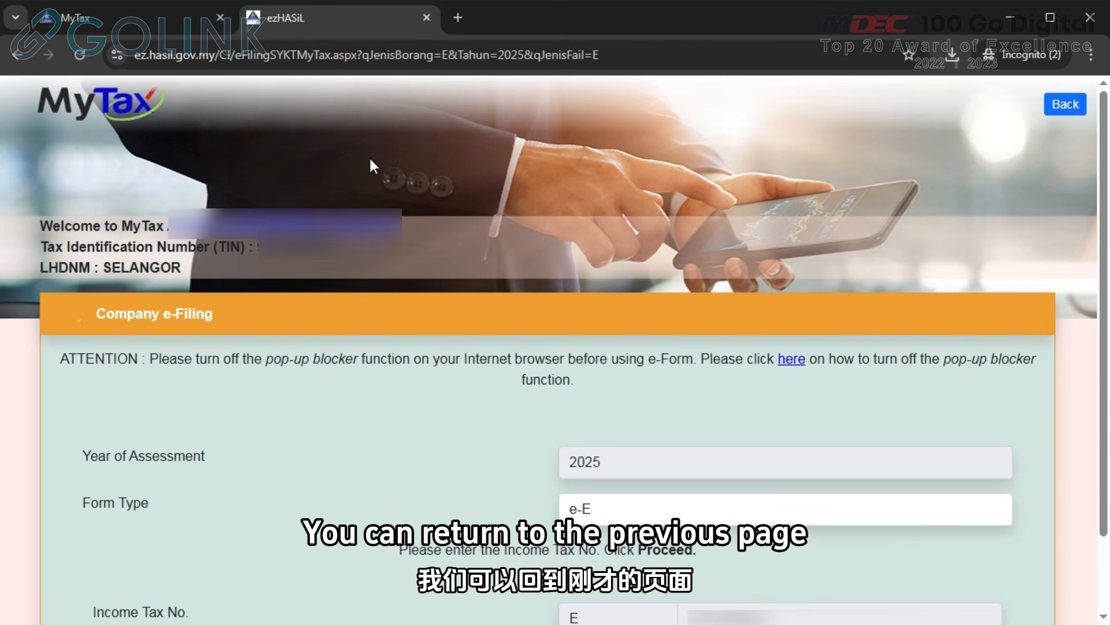
# Return to the MyTax dashboard and open the e-Acknowledge Receipt page of the e-Filing service.
pyautogui.click(1054, 107)
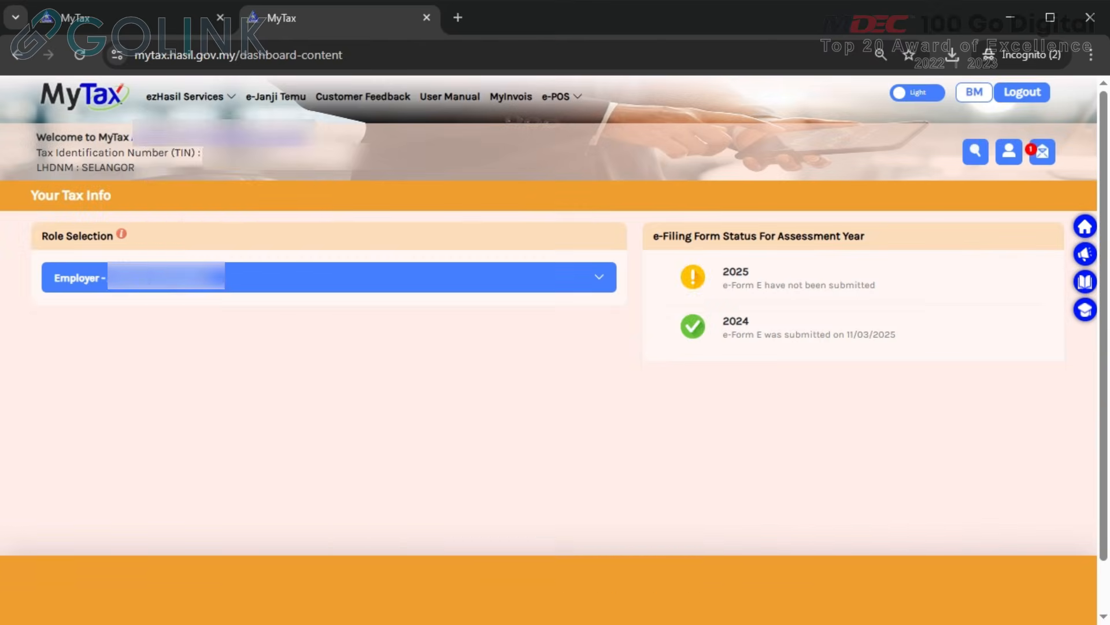
pyautogui.click(207, 102)
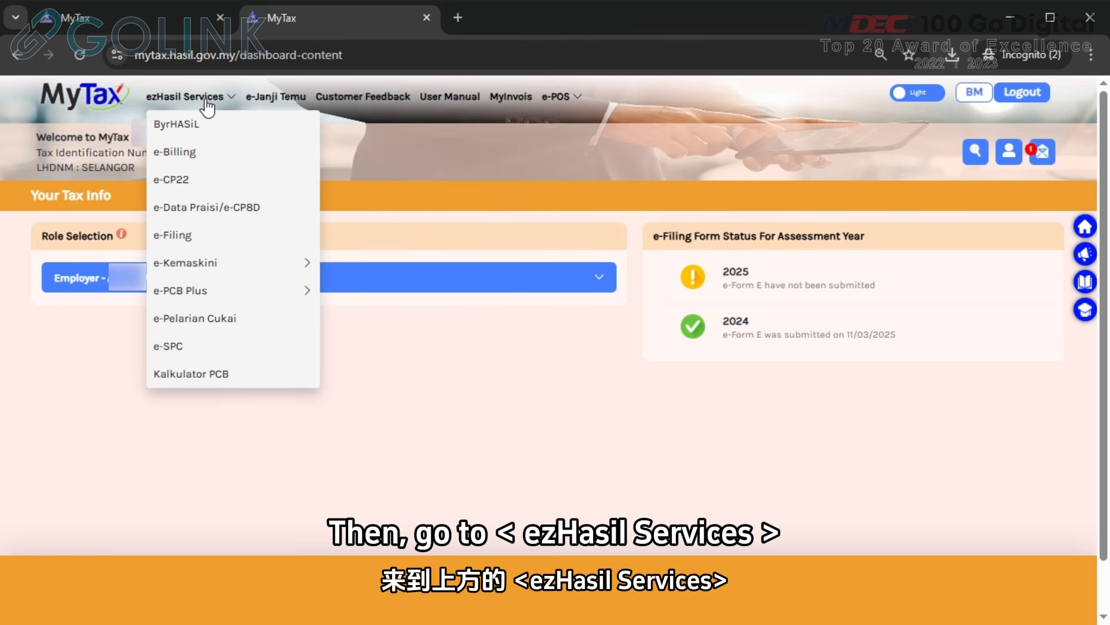
pyautogui.doubleClick(188, 237)
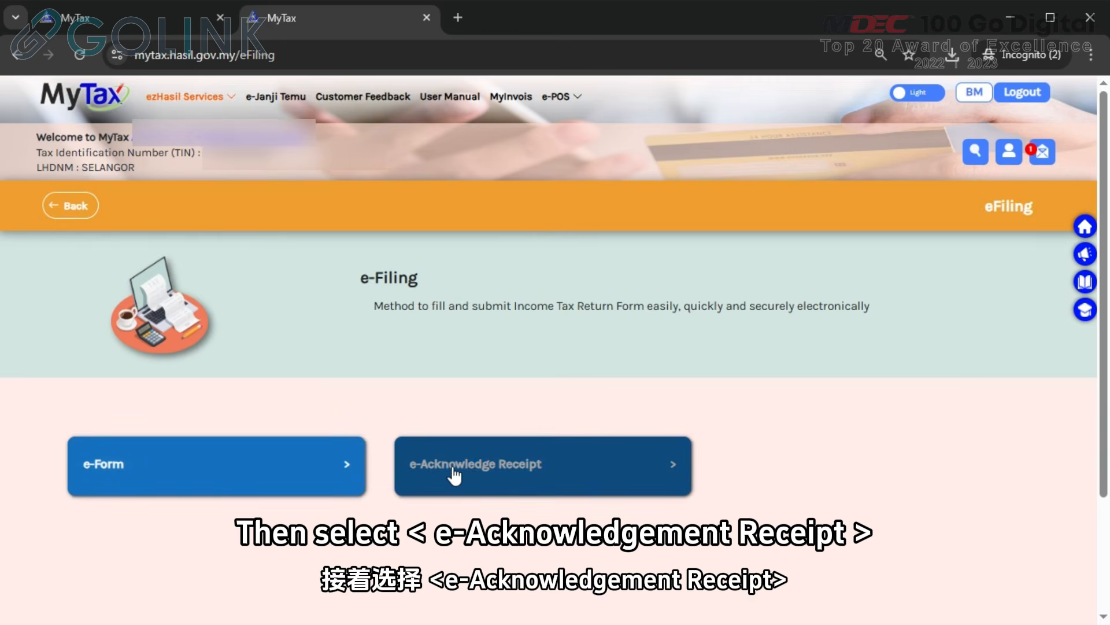
pyautogui.click(581, 471)
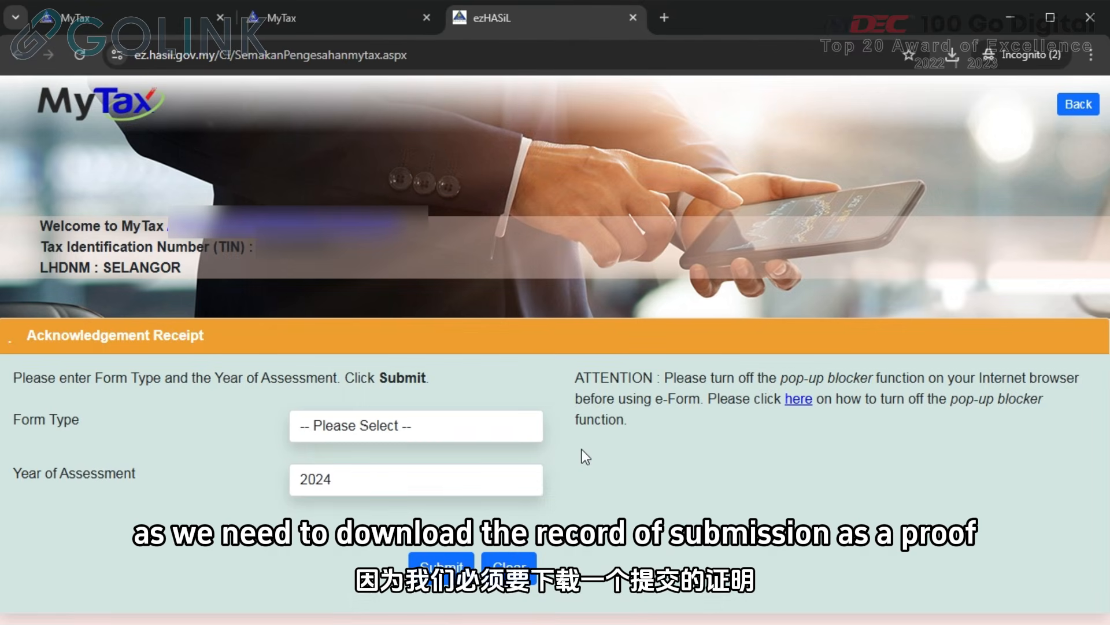
# Request the acknowledgement receipt for form type E and year of assessment 2025.
pyautogui.click(453, 436)
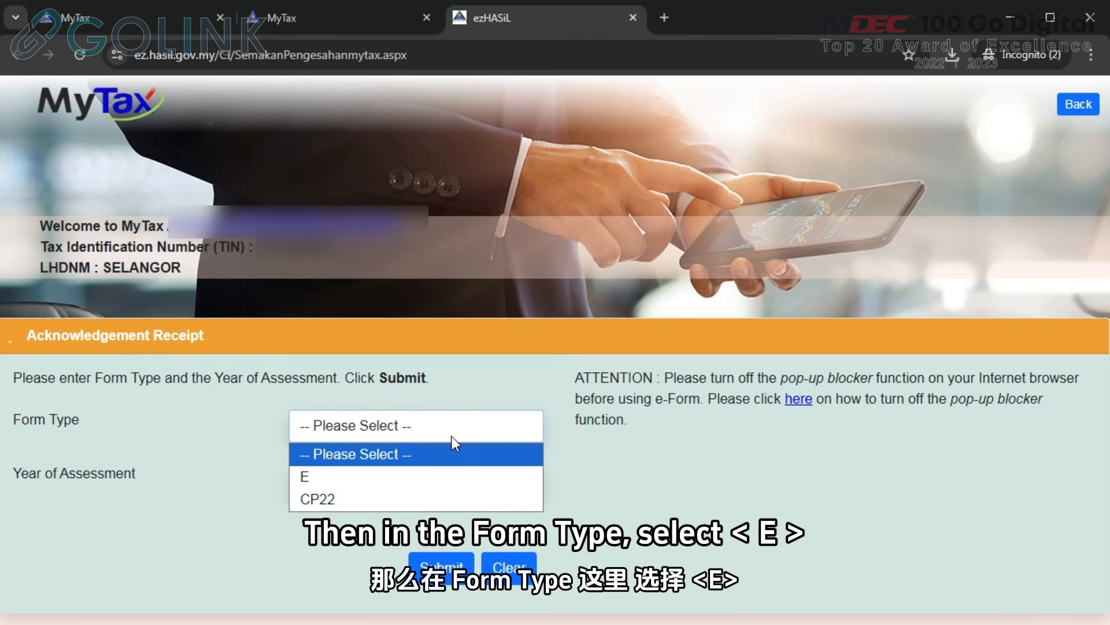
pyautogui.click(361, 476)
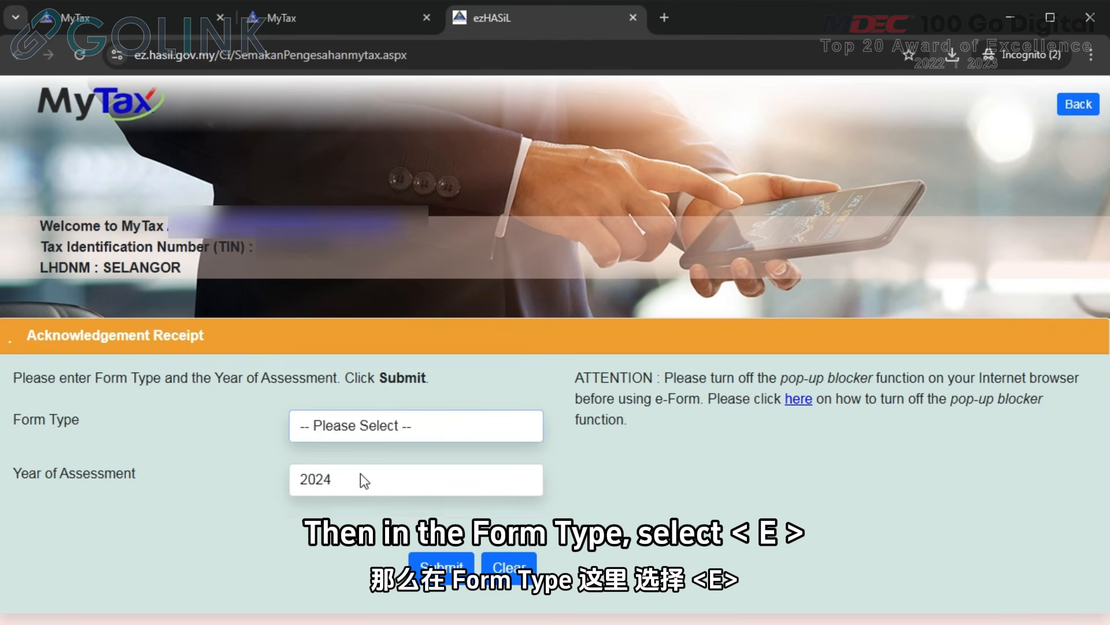
pyautogui.scroll(-1, 369, 486)
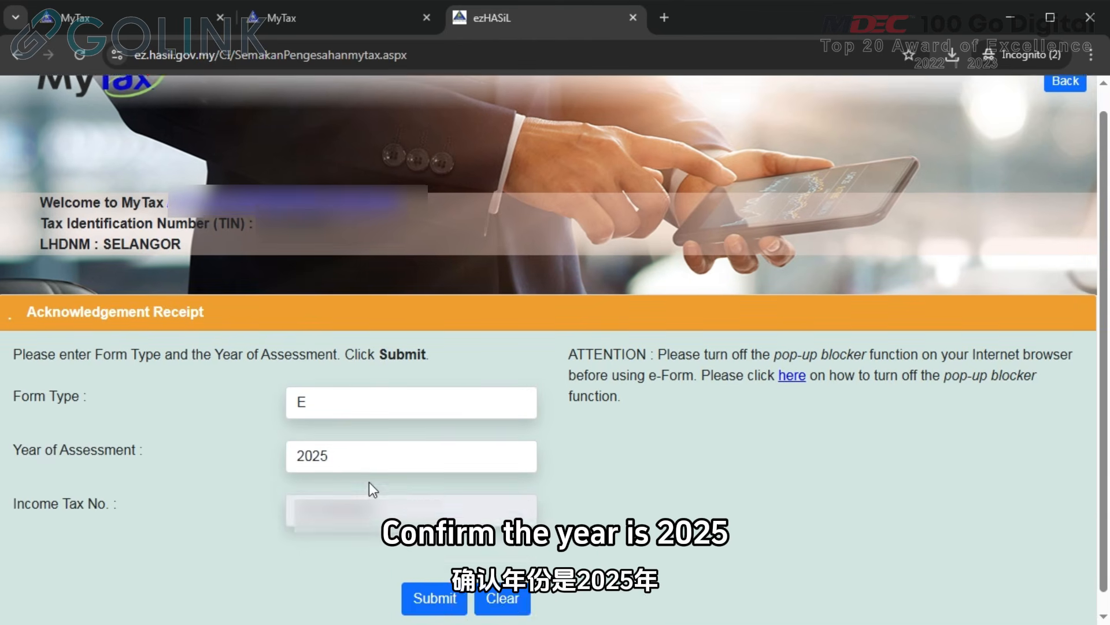
pyautogui.click(428, 581)
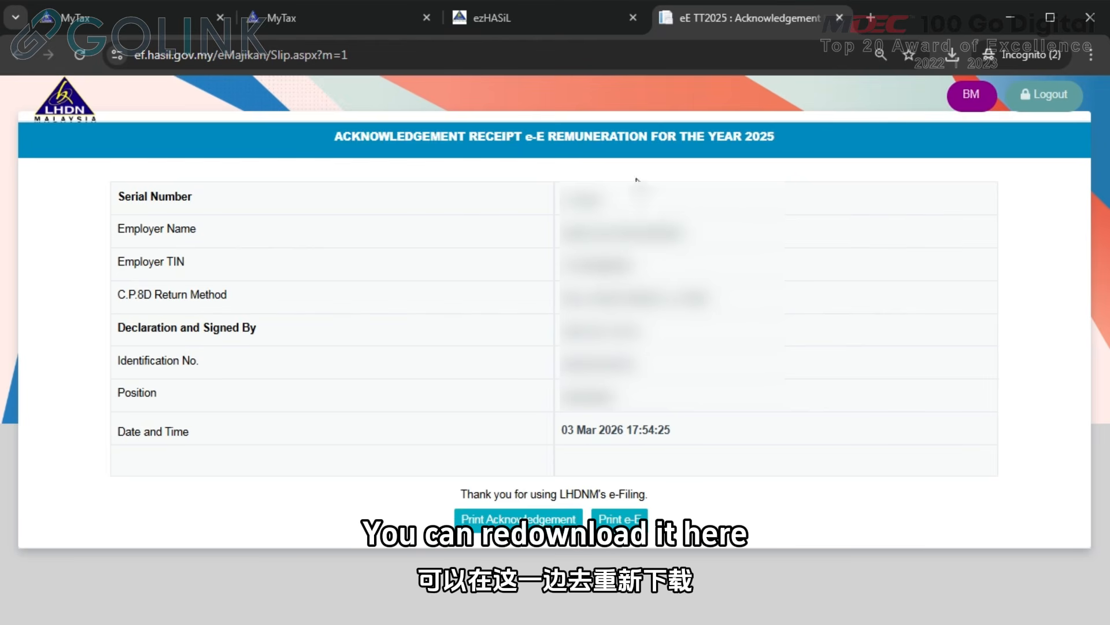
# Save the acknowledgement slip and the submitted e-E form as PDF files in the Desktop's CP8D folder.
pyautogui.click(533, 533)
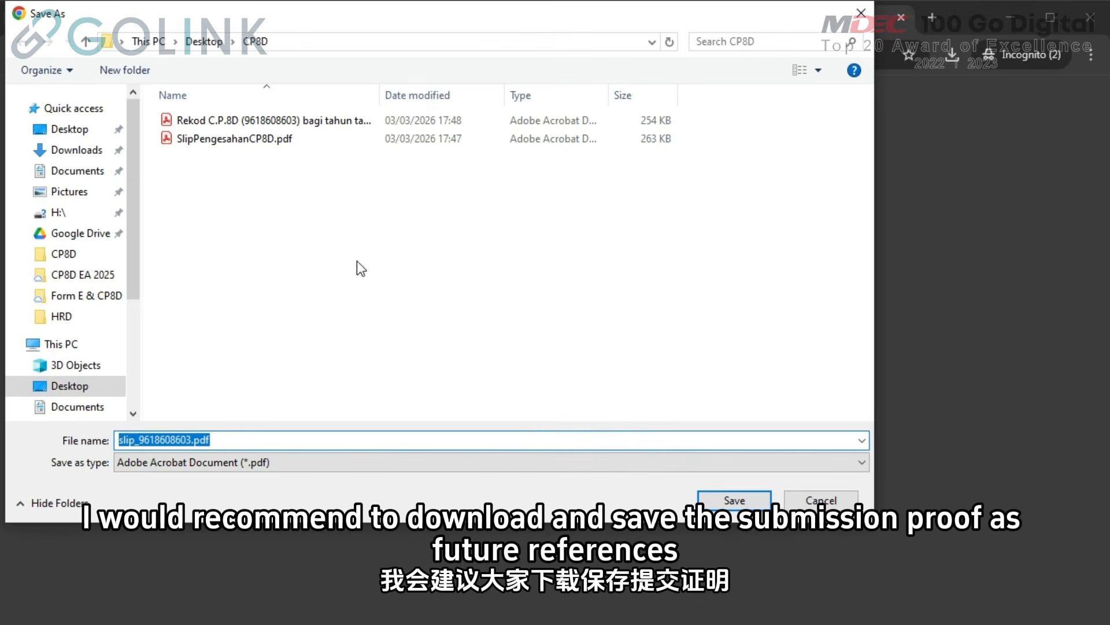
pyautogui.click(732, 501)
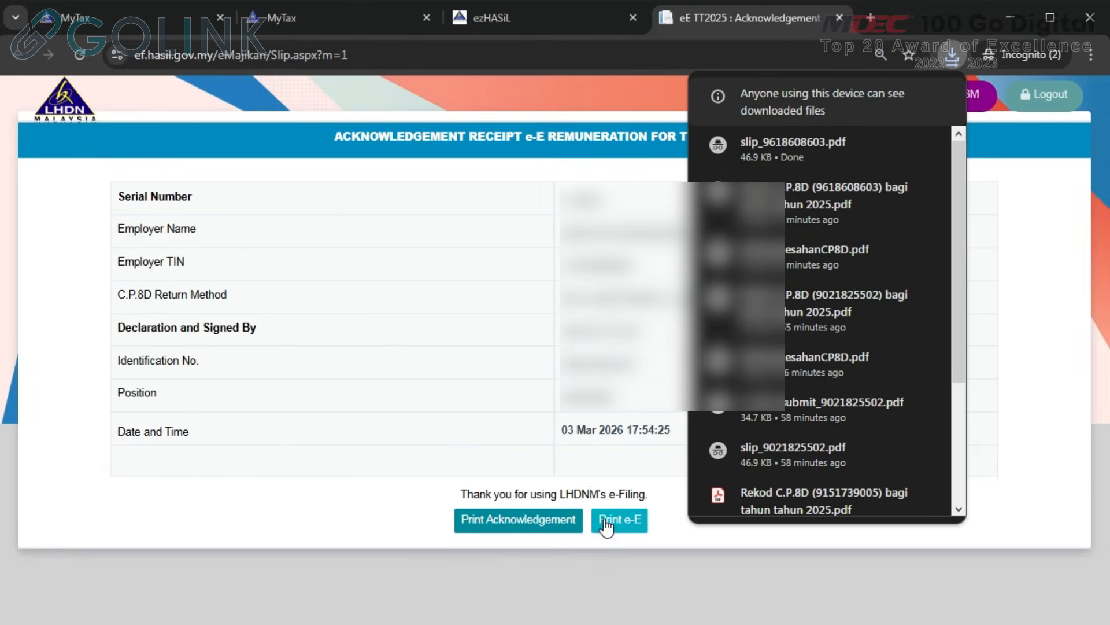
pyautogui.click(952, 56)
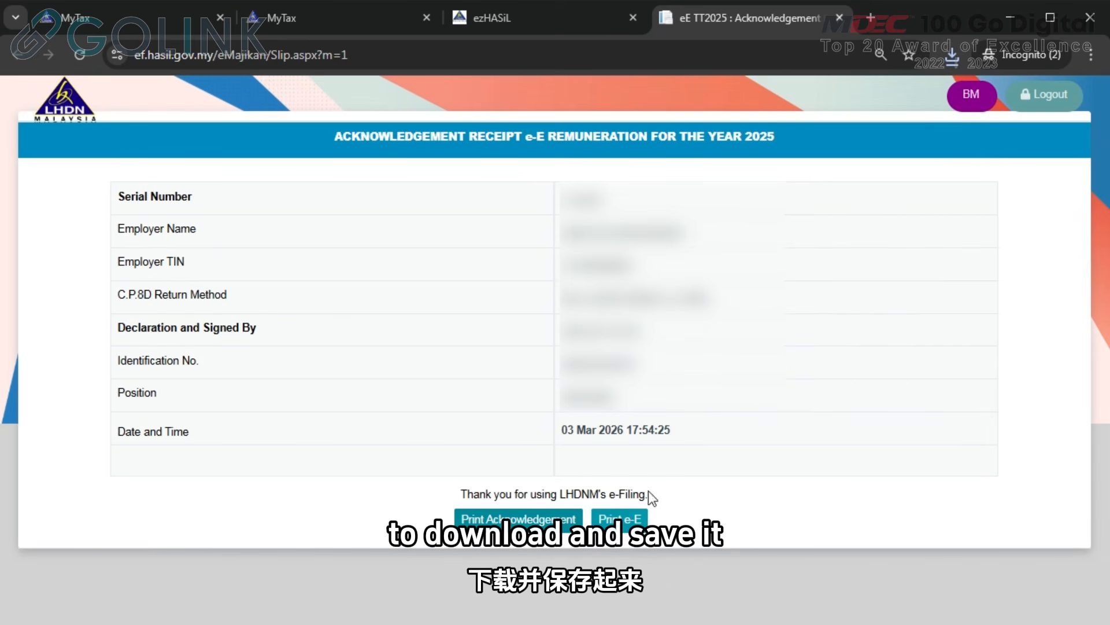
pyautogui.click(627, 520)
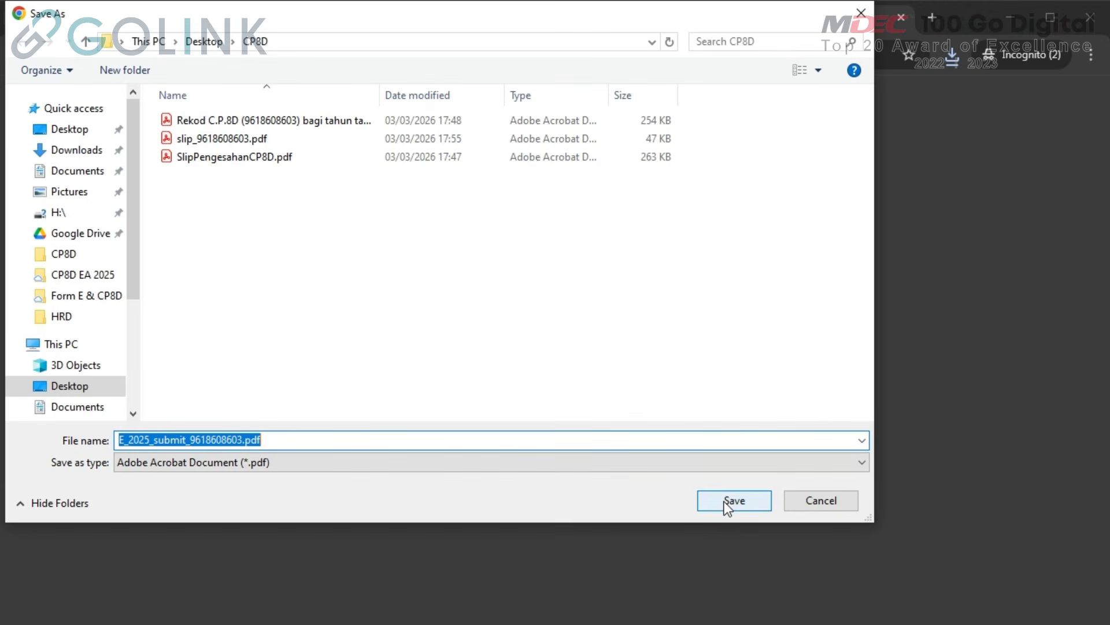
pyautogui.click(731, 502)
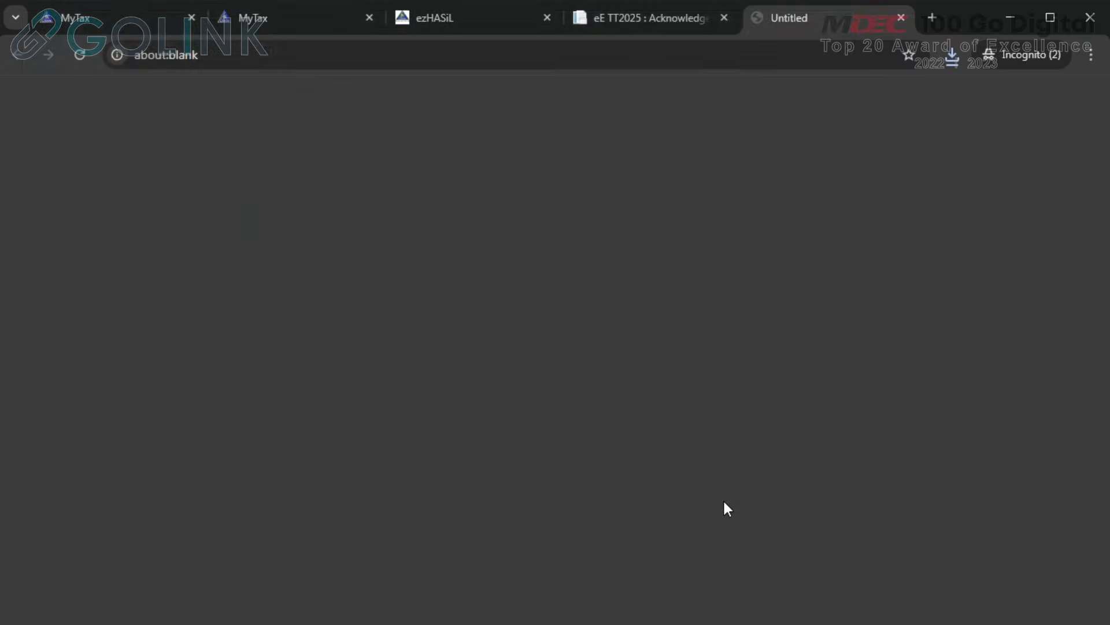